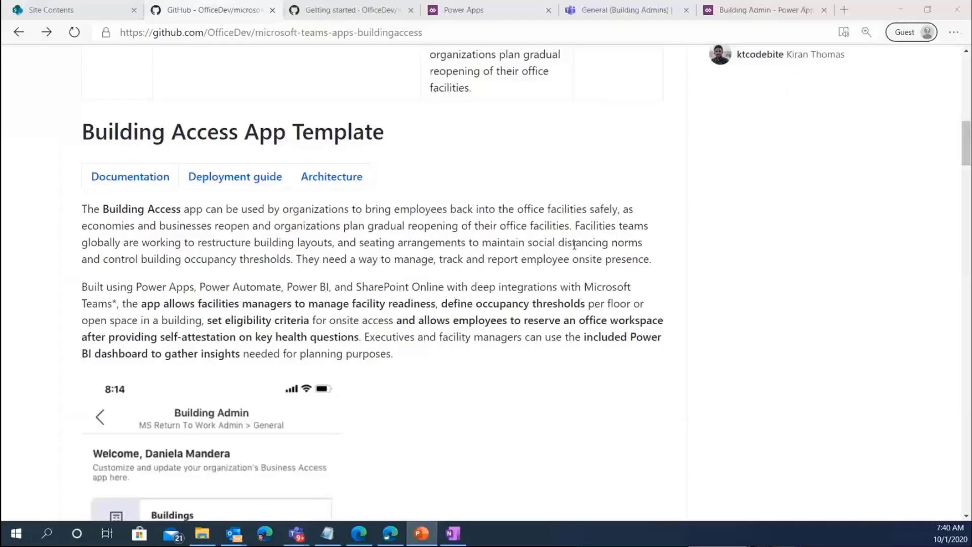
- Read the Building Access app template overview and open its deployment guide
scroll(574, 245, "down", 2)
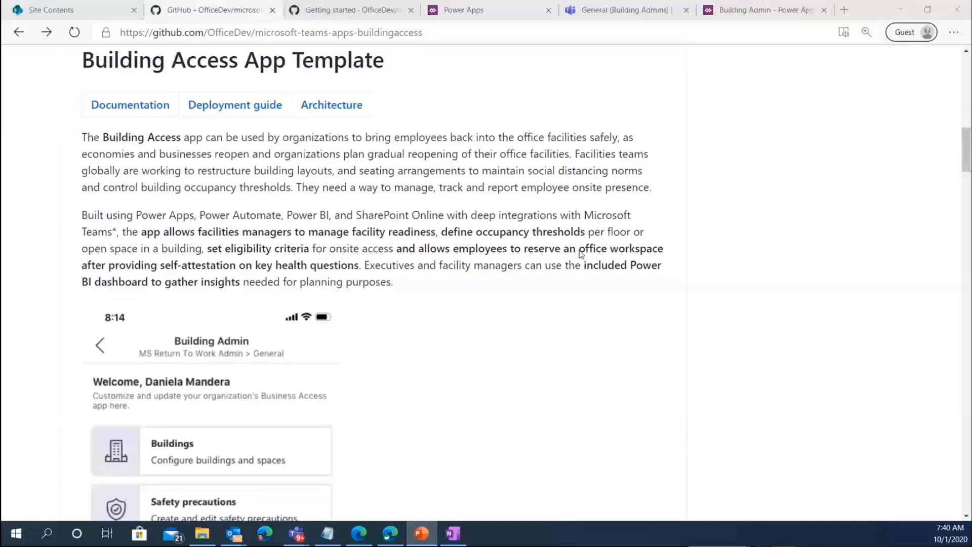
left_click_drag(966, 152, 965, 147)
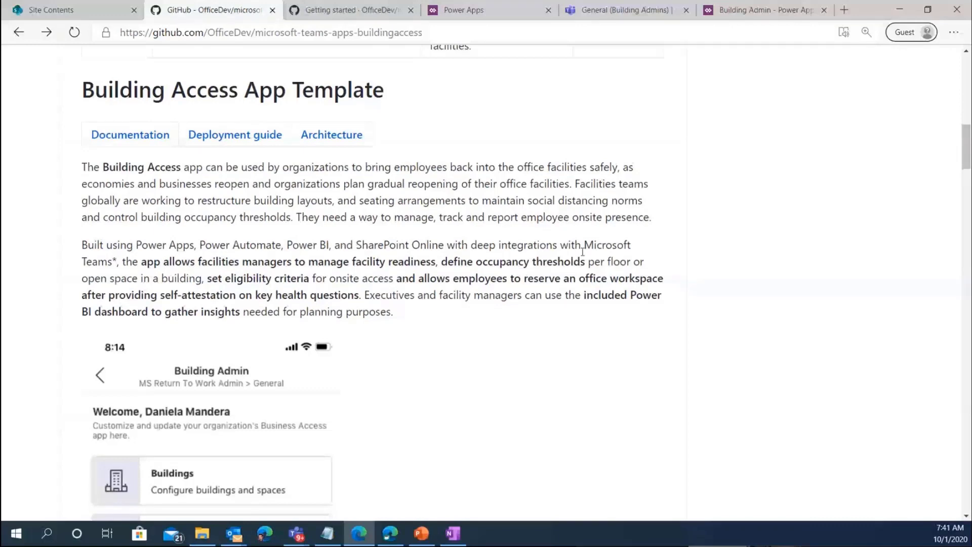
scroll(287, 232, "up", 1)
left_click(248, 212)
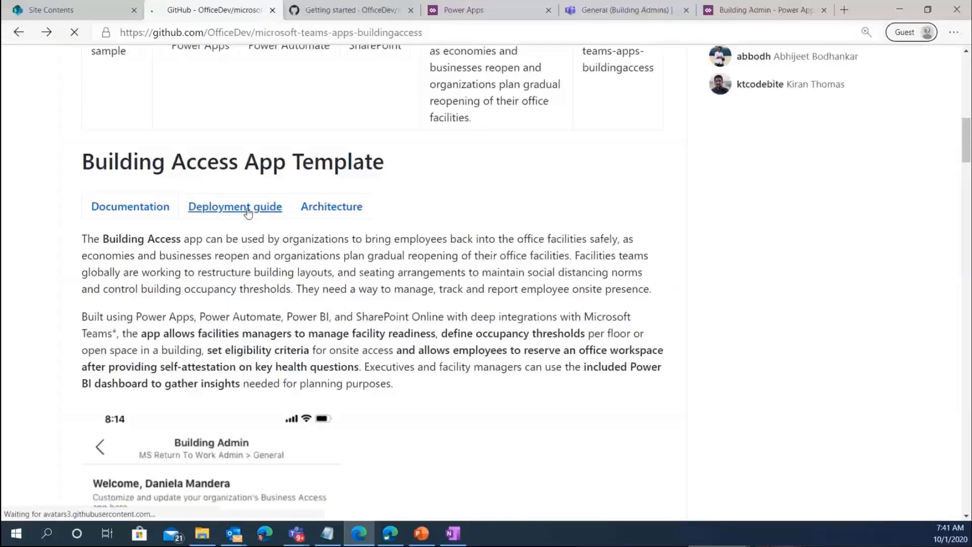
- Examine the deployment guide's SharePoint site creation section, prerequisites and package contents table
scroll(396, 248, "down", 5)
scroll(397, 248, "down", 1)
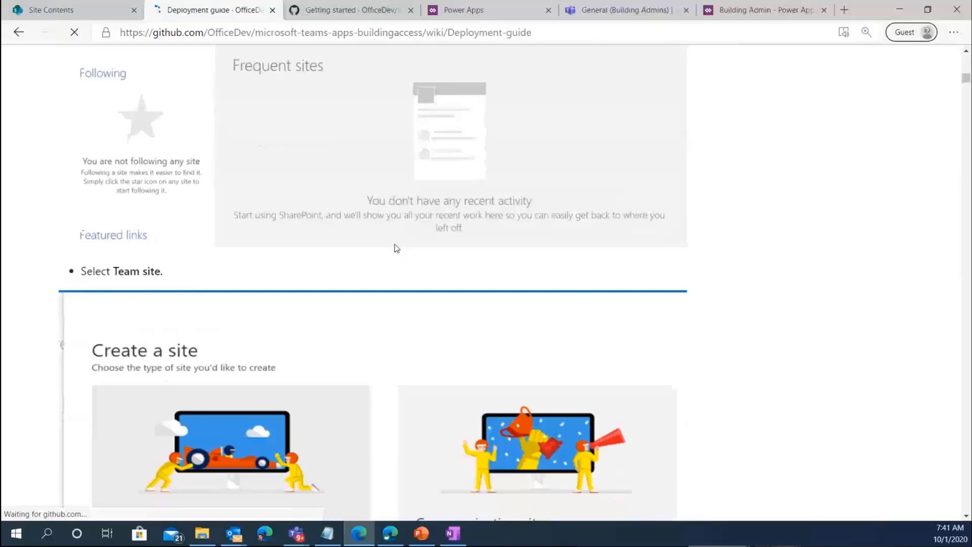
scroll(396, 248, "down", 5)
scroll(397, 248, "down", 4)
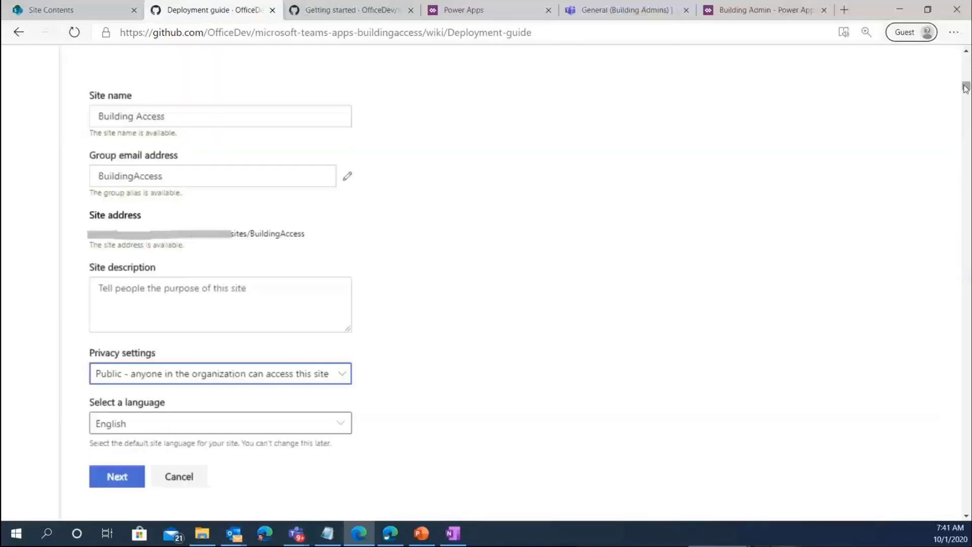
left_click_drag(966, 88, 967, 74)
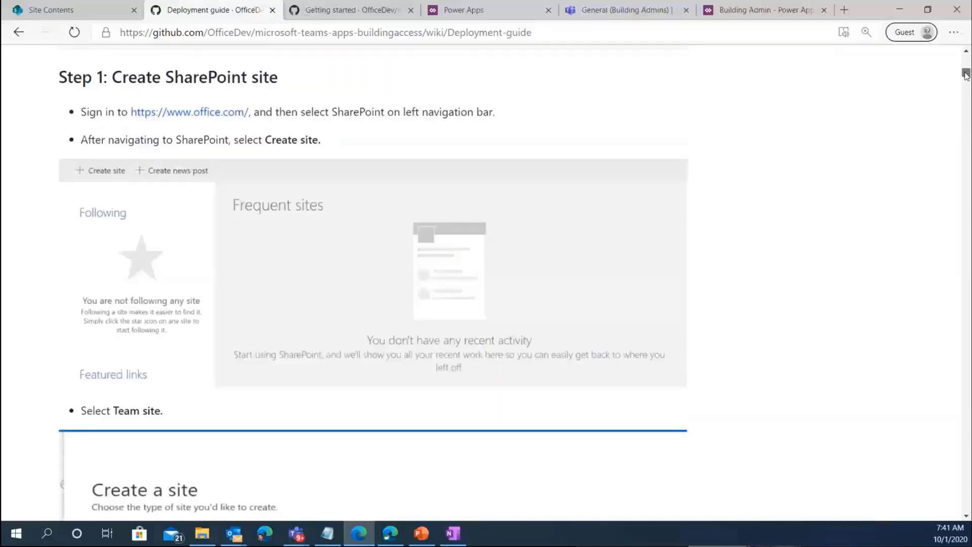
left_click_drag(966, 74, 966, 64)
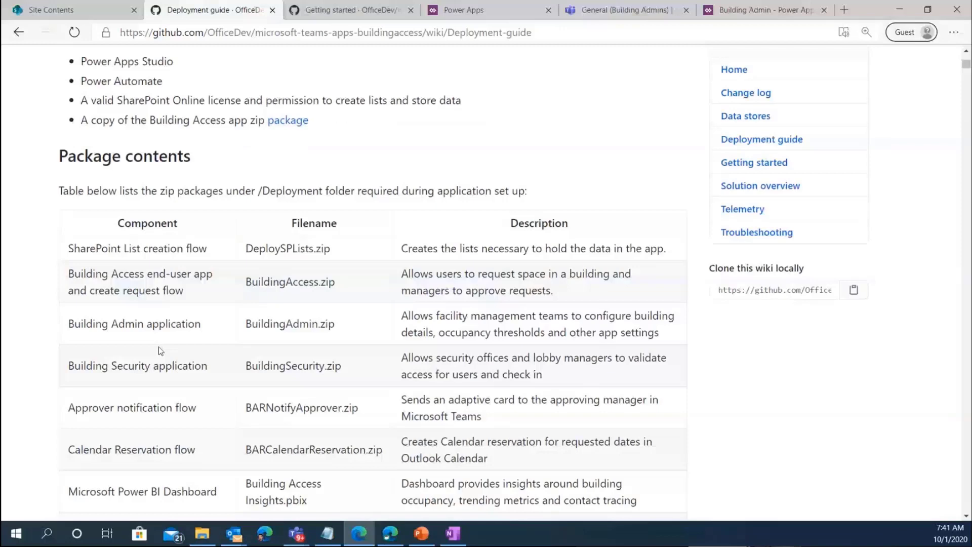
scroll(360, 351, "down", 3)
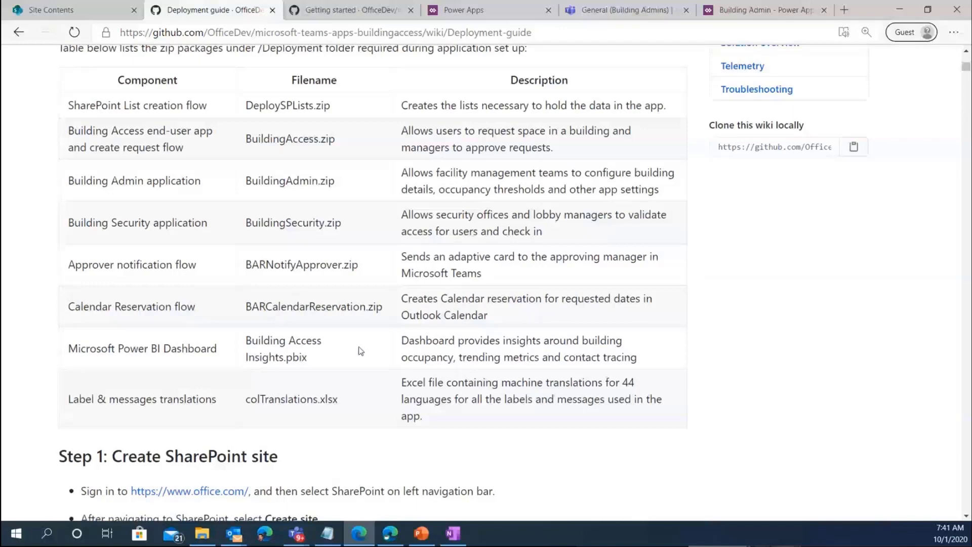
scroll(360, 351, "up", 4)
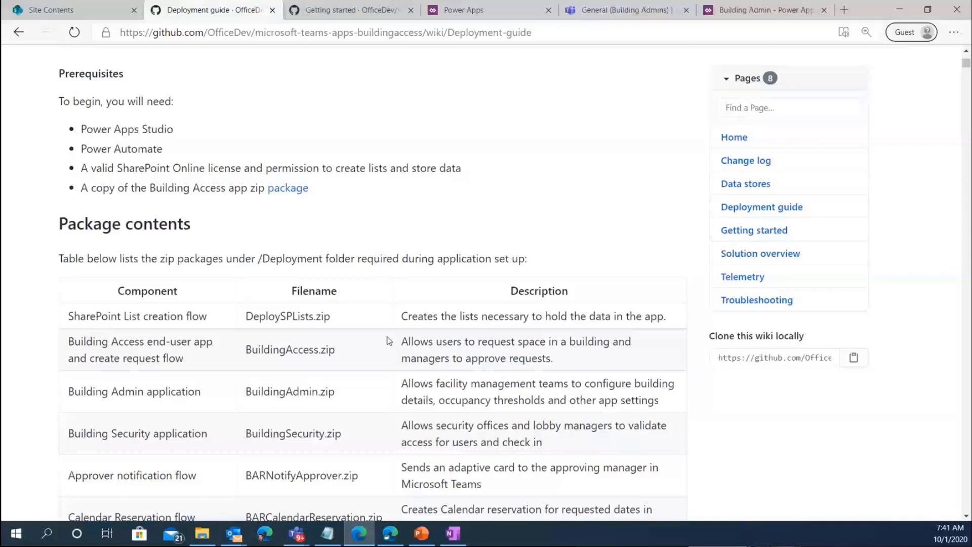
- Switch to the Getting started wiki page and examine its walkthrough list, reference data and app settings sections
key("ctrl+Tab")
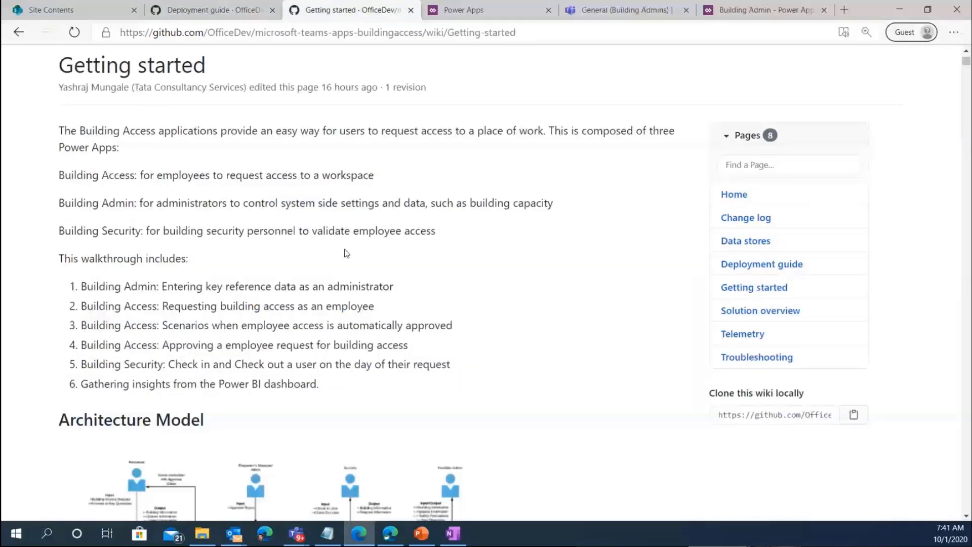
scroll(346, 254, "down", 10)
scroll(339, 252, "down", 4)
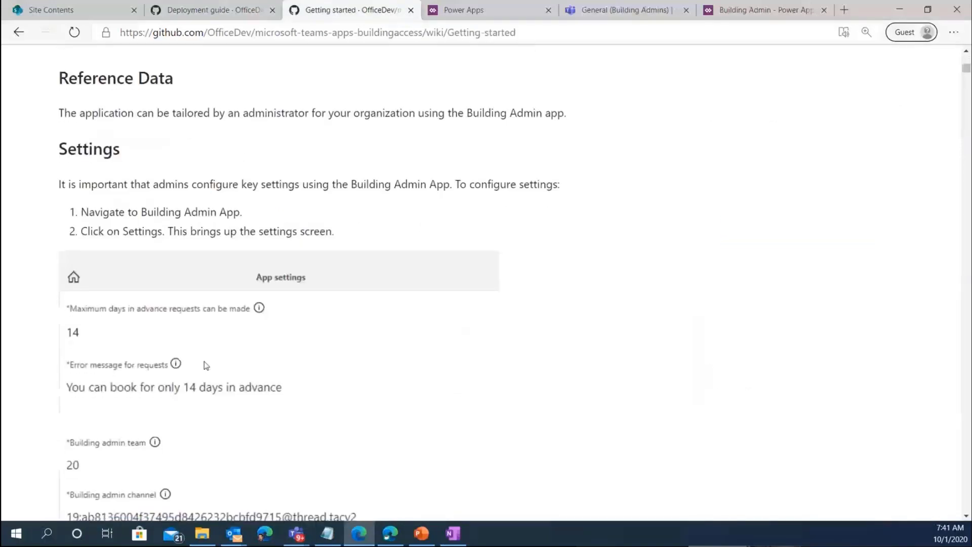
scroll(206, 329, "down", 3)
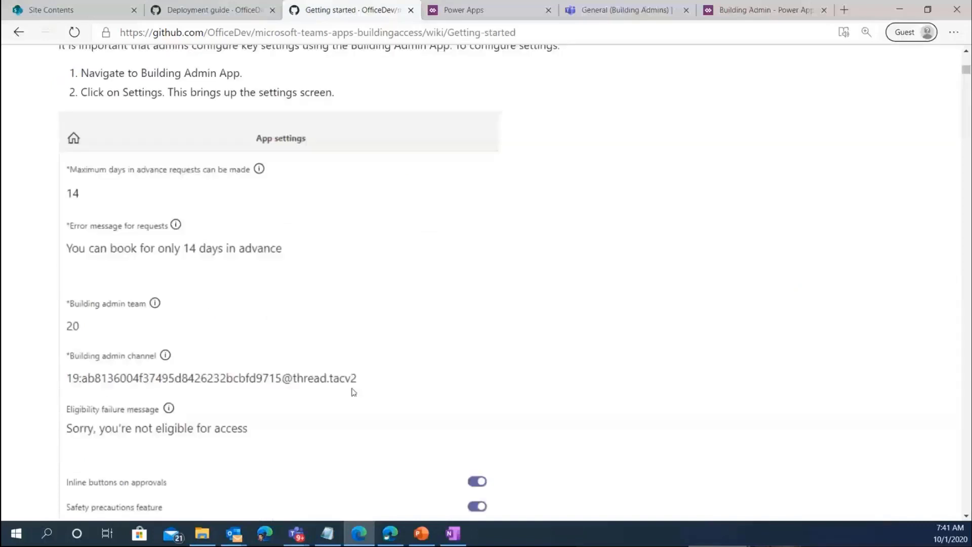
scroll(357, 390, "down", 2)
scroll(359, 390, "down", 5)
scroll(358, 390, "up", 7)
scroll(452, 291, "up", 12)
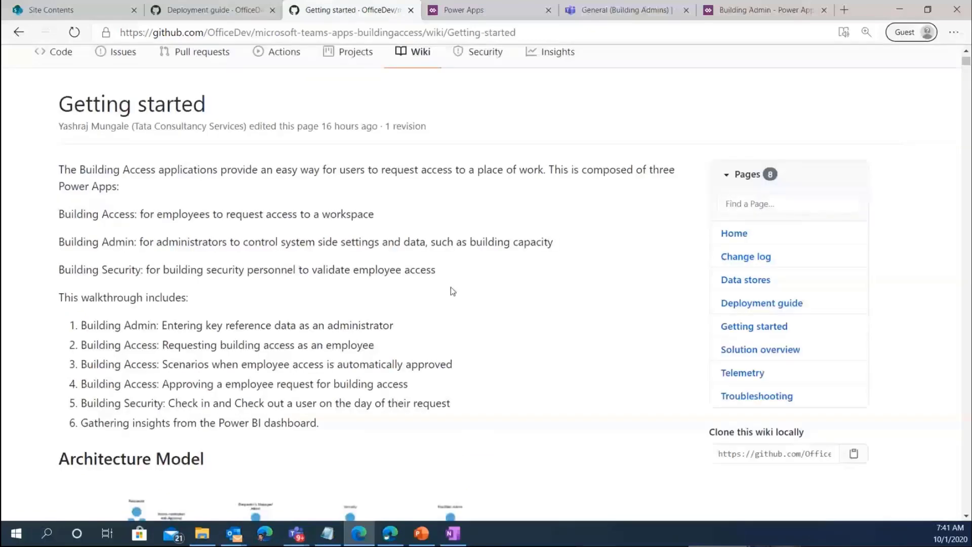
scroll(452, 291, "up", 2)
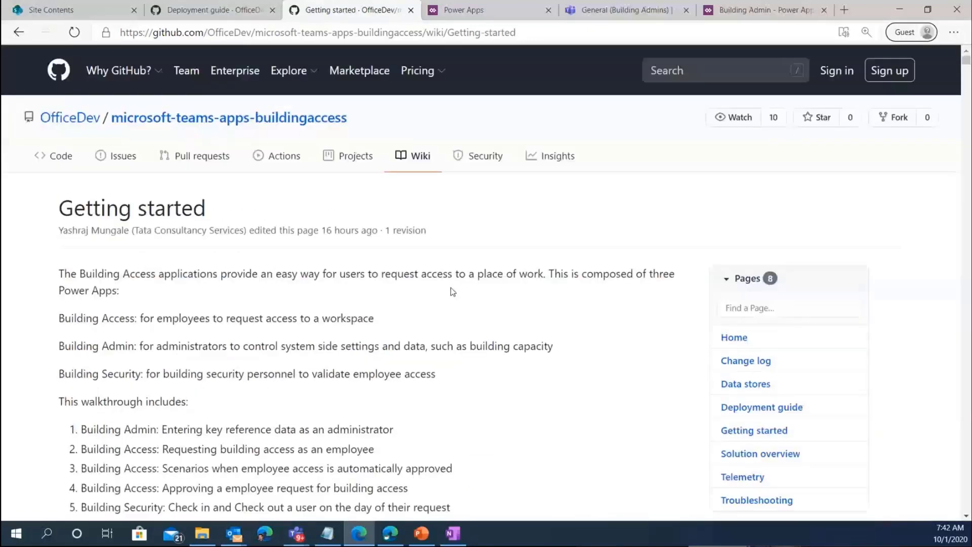
- View the app list in Power Apps, and check the Building Security and Building Admins channels in Microsoft Teams
left_click(485, 16)
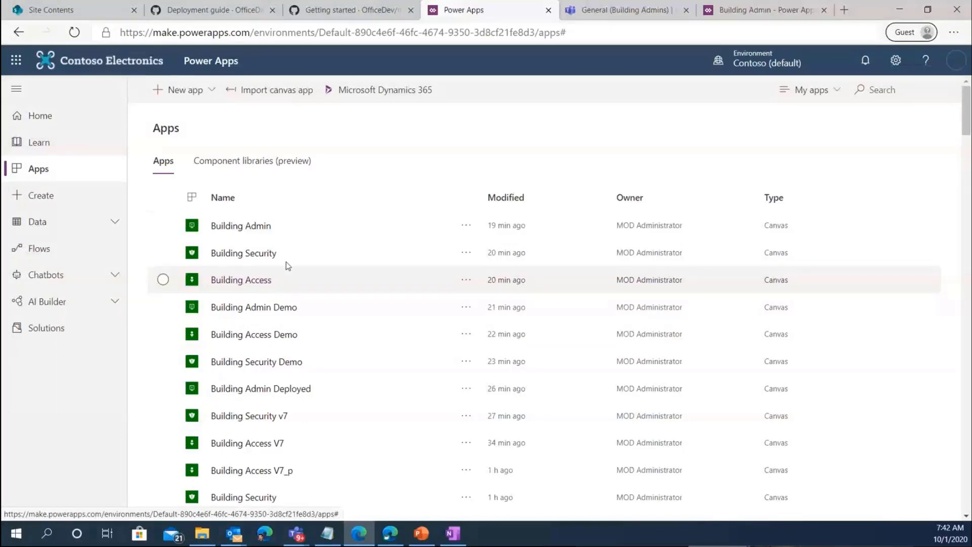
left_click(592, 11)
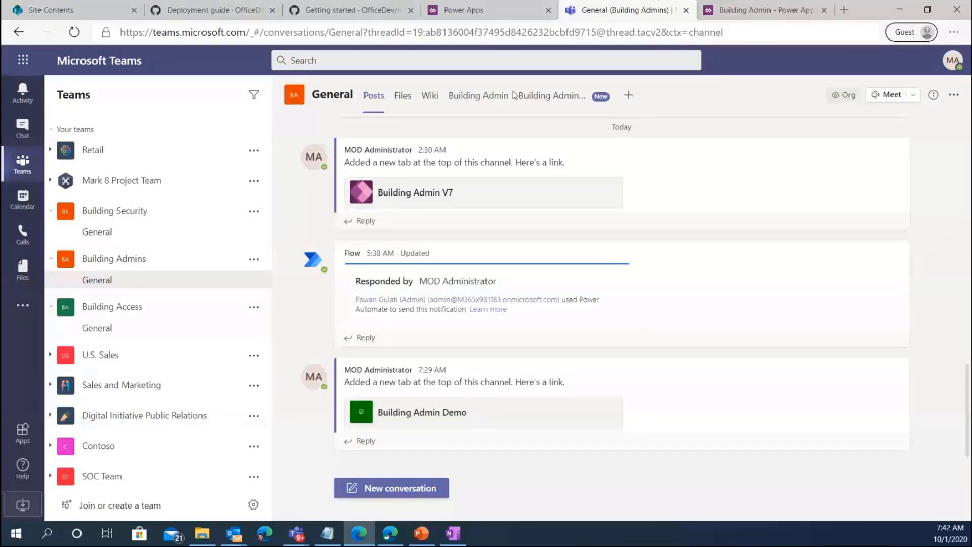
left_click(141, 211)
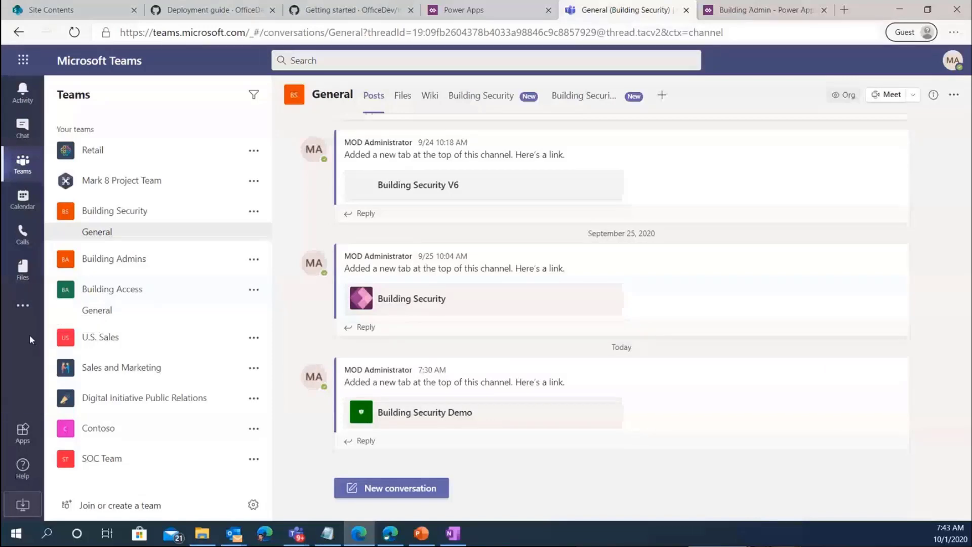
left_click(124, 258)
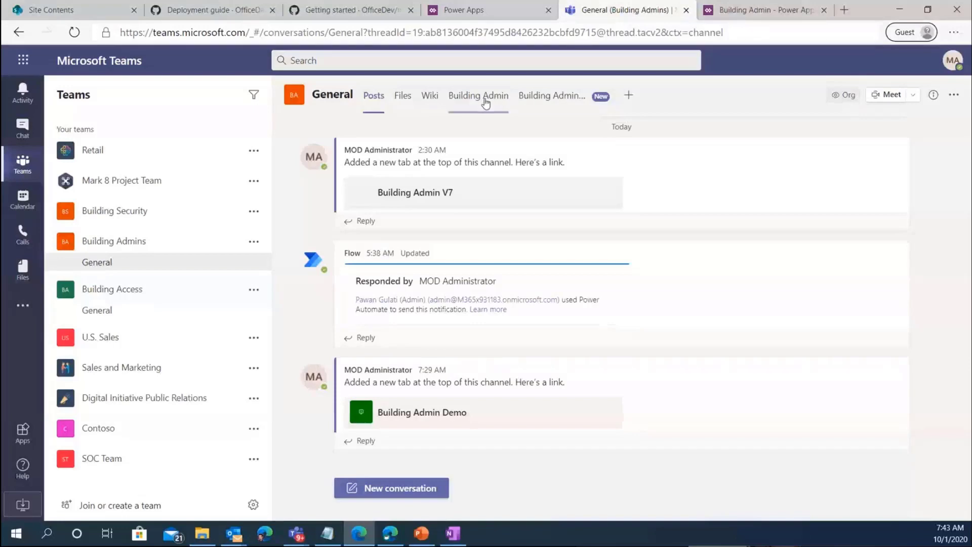
- Open the Building Access V6 app in Teams, allow its Office 365 Users and SharePoint permissions, and show it full screen
left_click(23, 310)
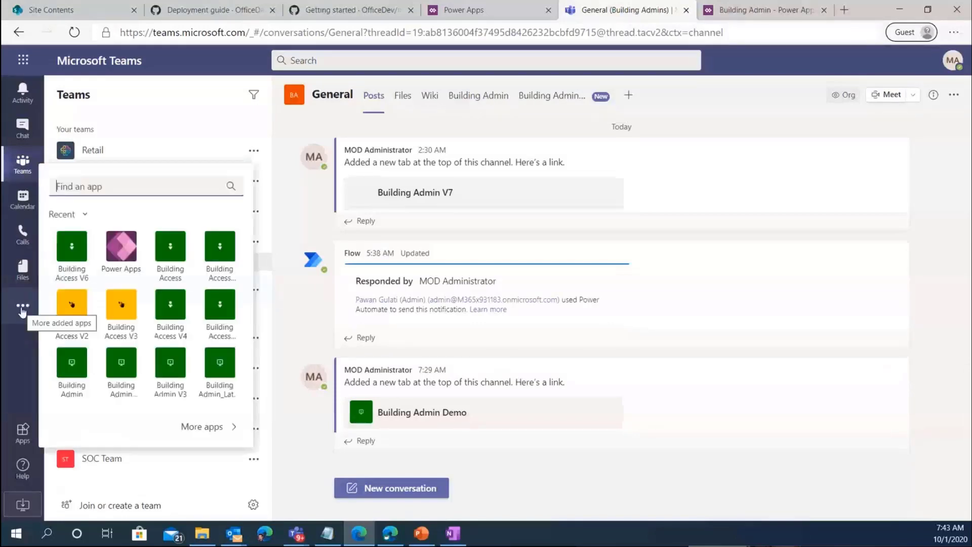
left_click(69, 249)
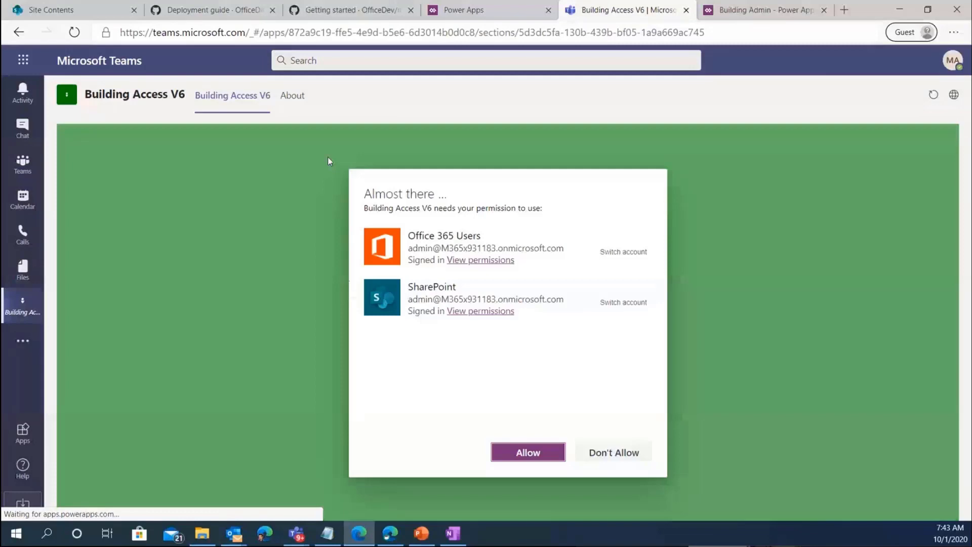
left_click(529, 452)
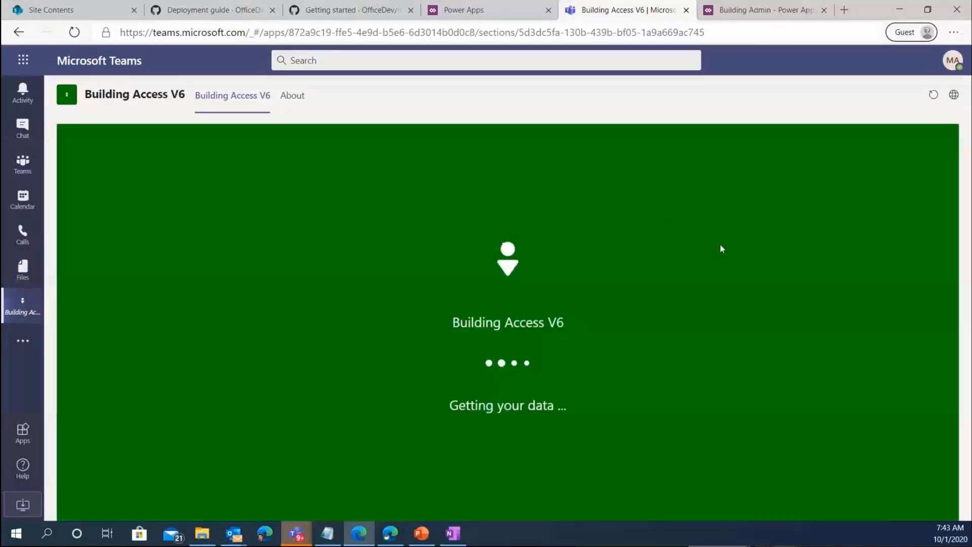
key("F11")
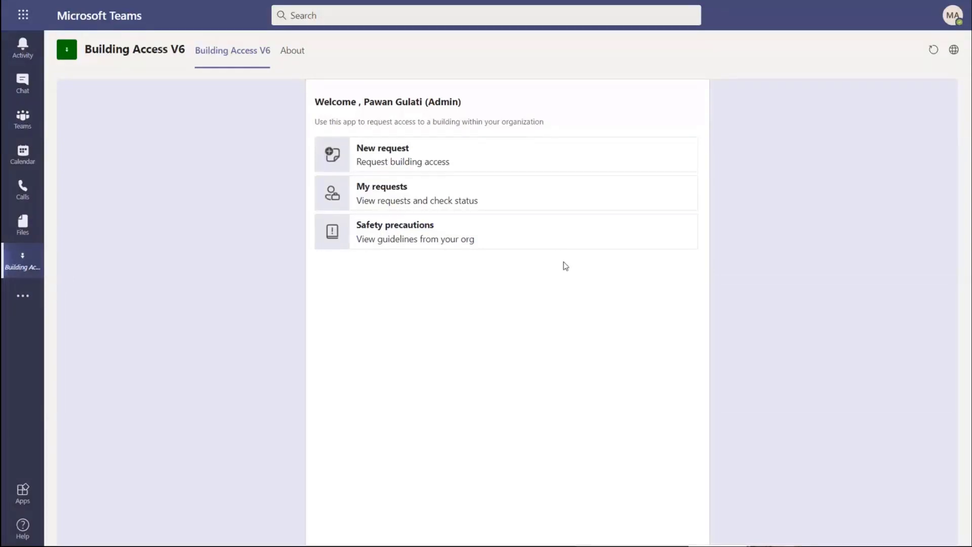
- Start a new building access request, answer No to all three eligibility questions, and save them
left_click(383, 148)
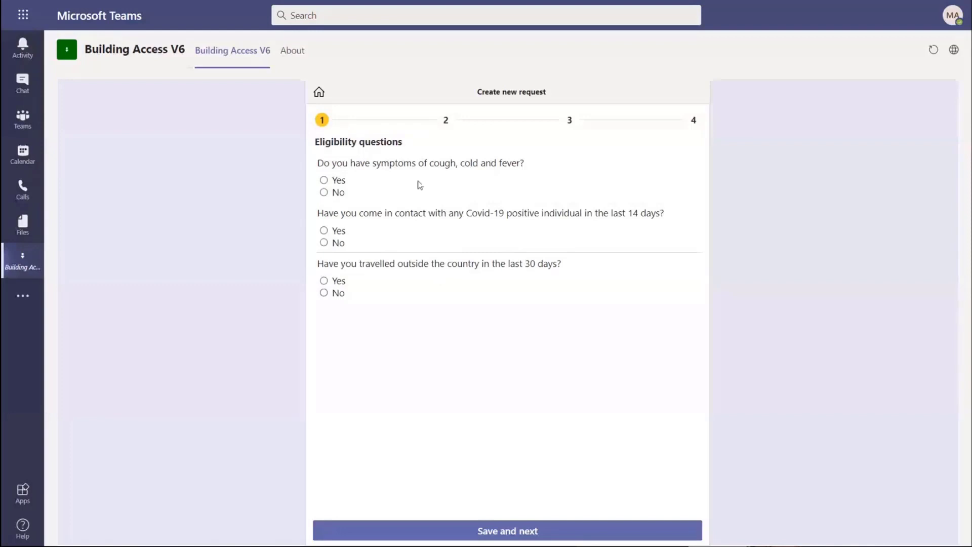
left_click_drag(351, 163, 458, 163)
left_click(461, 161)
left_click(324, 182)
left_click(324, 192)
left_click(324, 243)
left_click(324, 292)
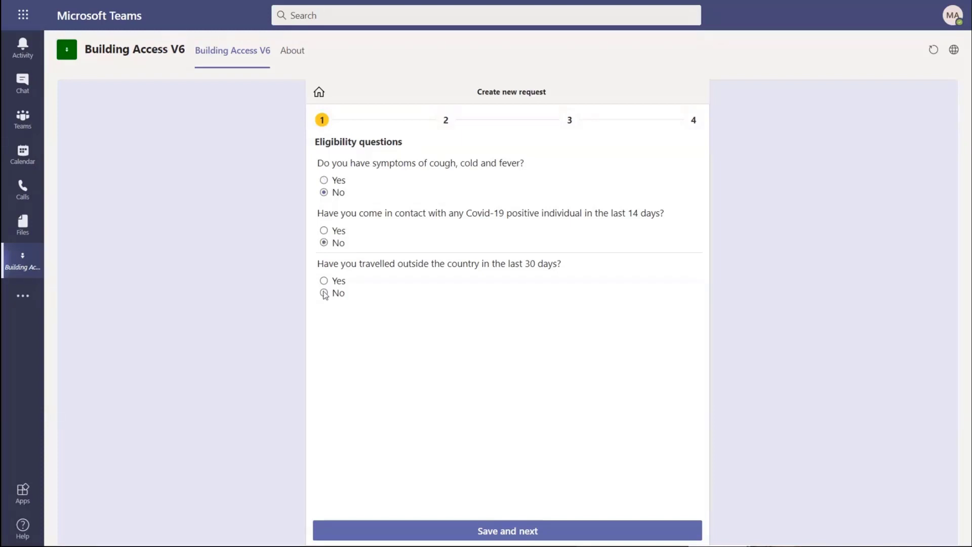
left_click(571, 531)
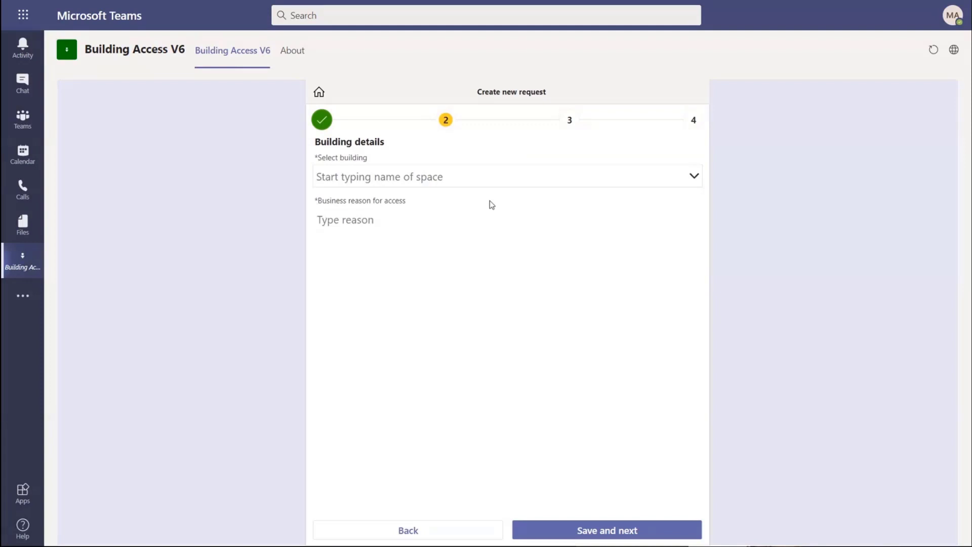
- Select the building SF 555 California, enter "Executive meeting" as the business reason, and save the building details
left_click(462, 175)
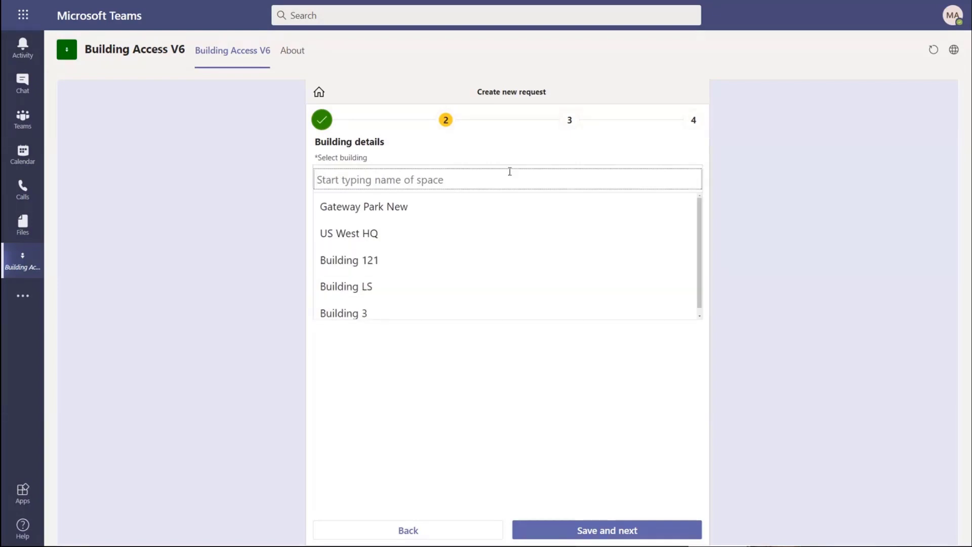
type("SF")
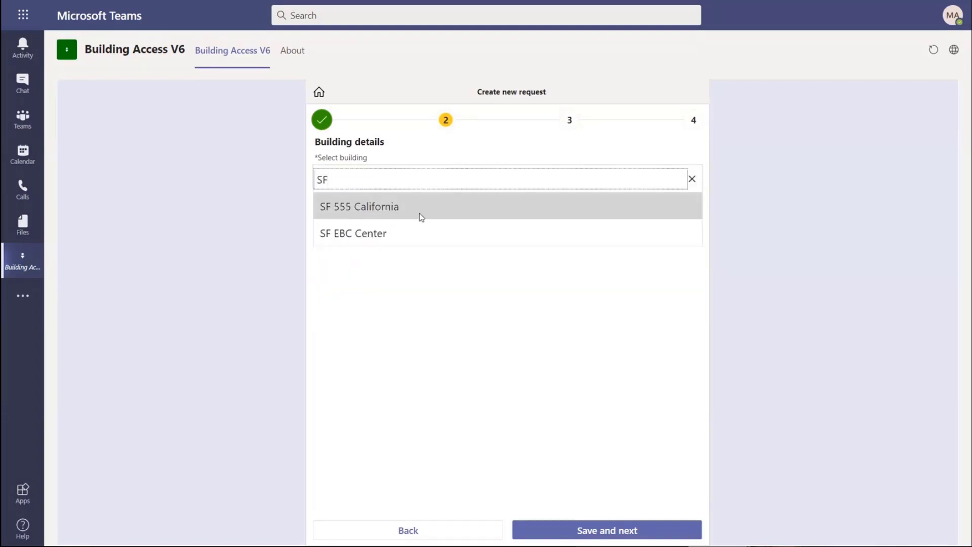
left_click(375, 209)
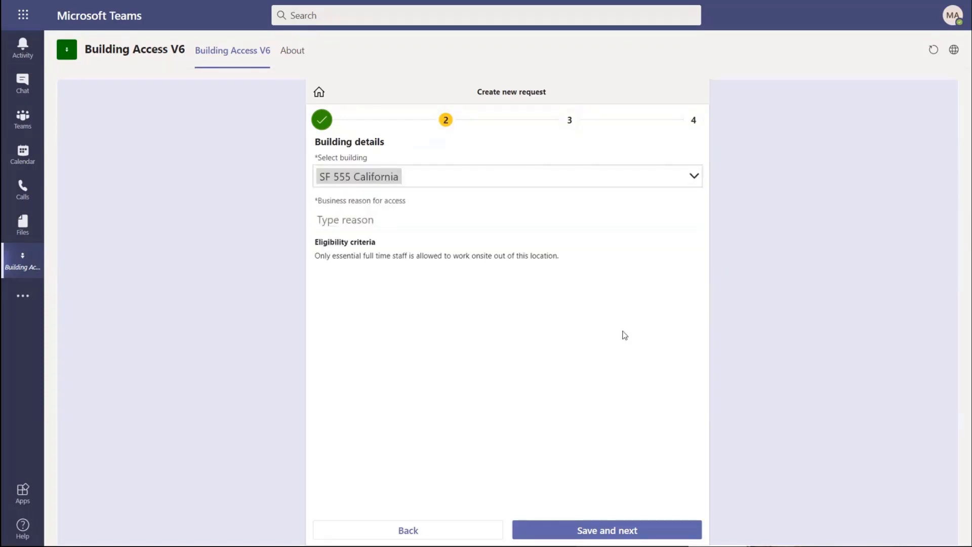
left_click(384, 217)
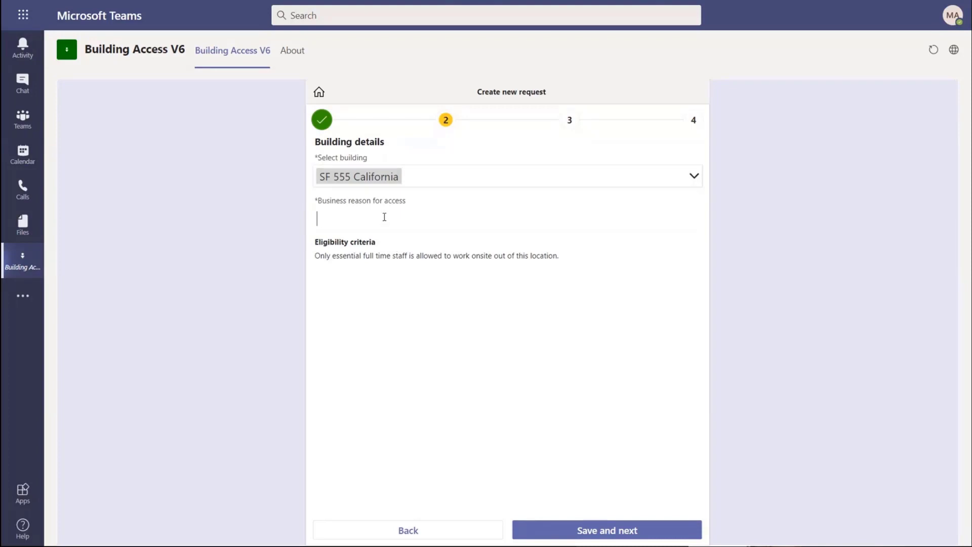
type("Execut")
type("ive meeting")
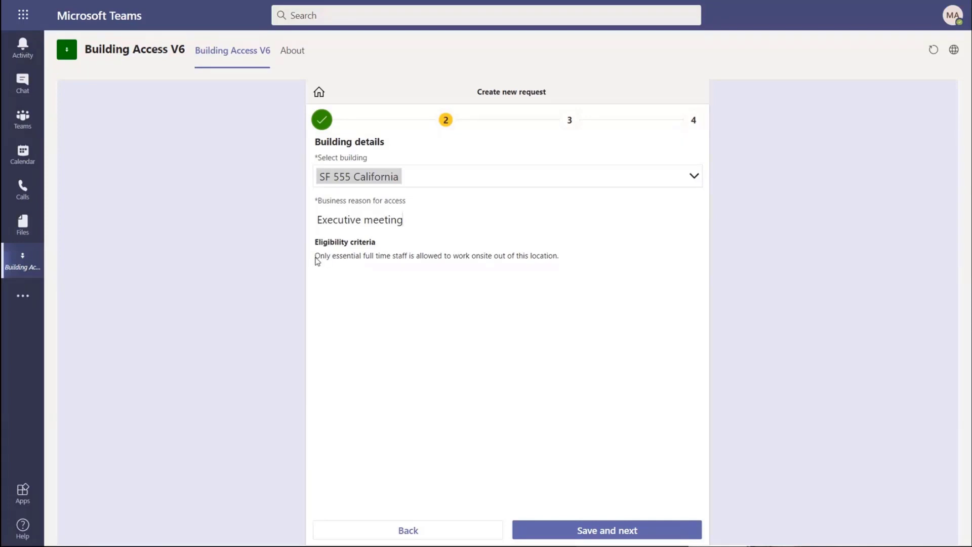
left_click_drag(316, 261, 567, 261)
left_click(317, 260)
left_click(664, 534)
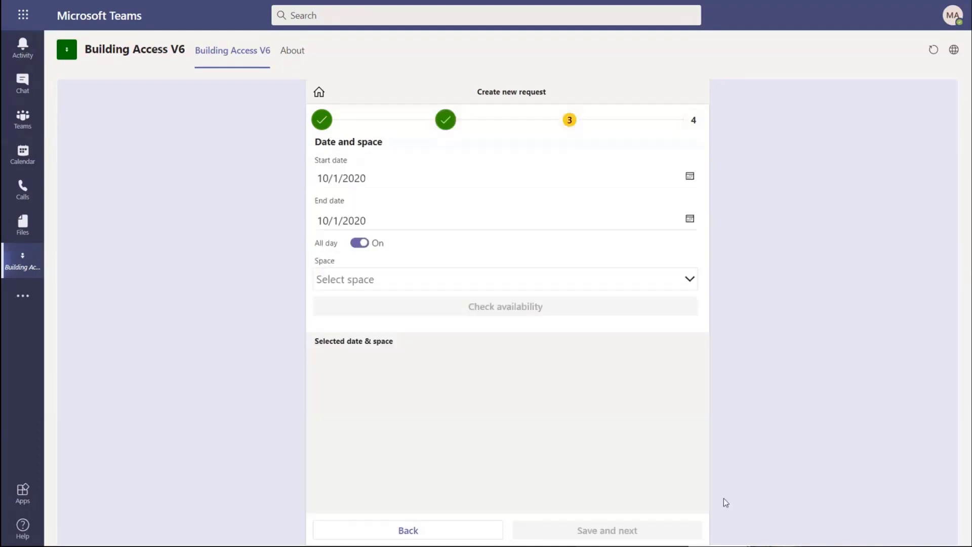
- Try a Morning time slot in place of all-day access, and restore the all-day setting
left_click(359, 243)
left_click(448, 284)
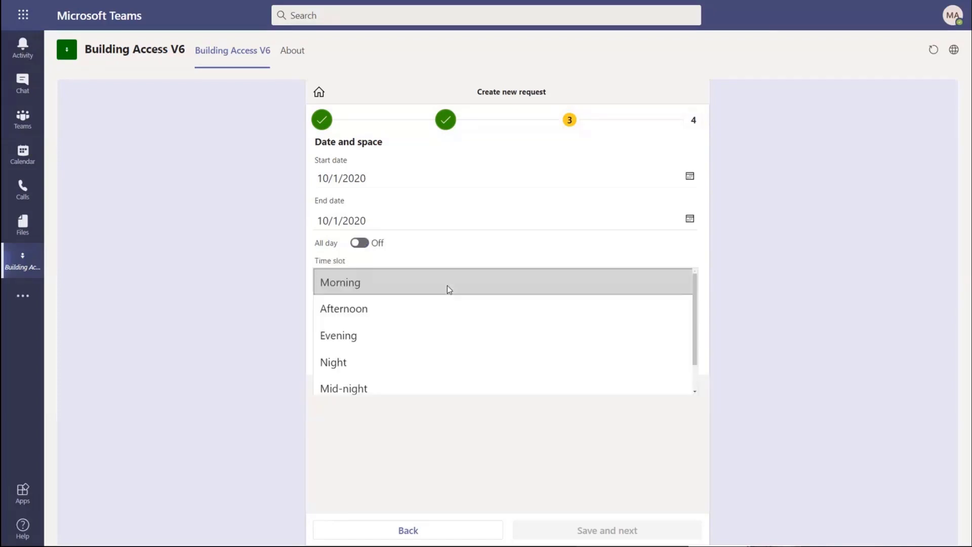
left_click(381, 288)
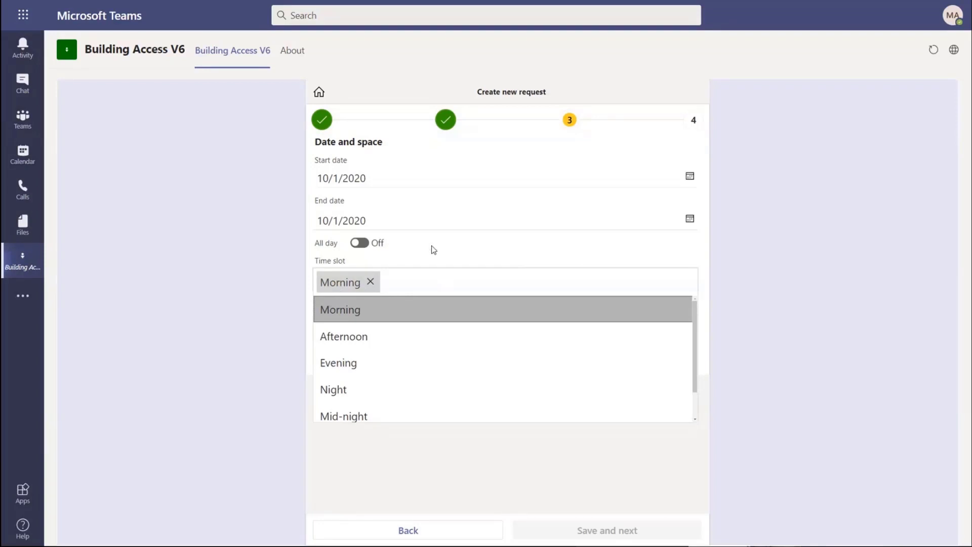
left_click(360, 243)
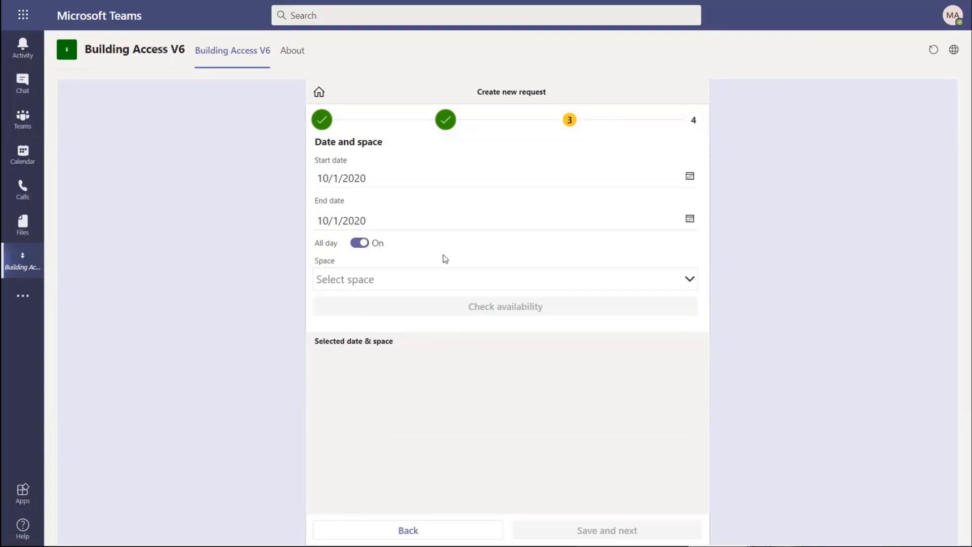
- Choose Floor 1 as the space for 10/1/2020, check its availability, and save the date and space selection
left_click(430, 281)
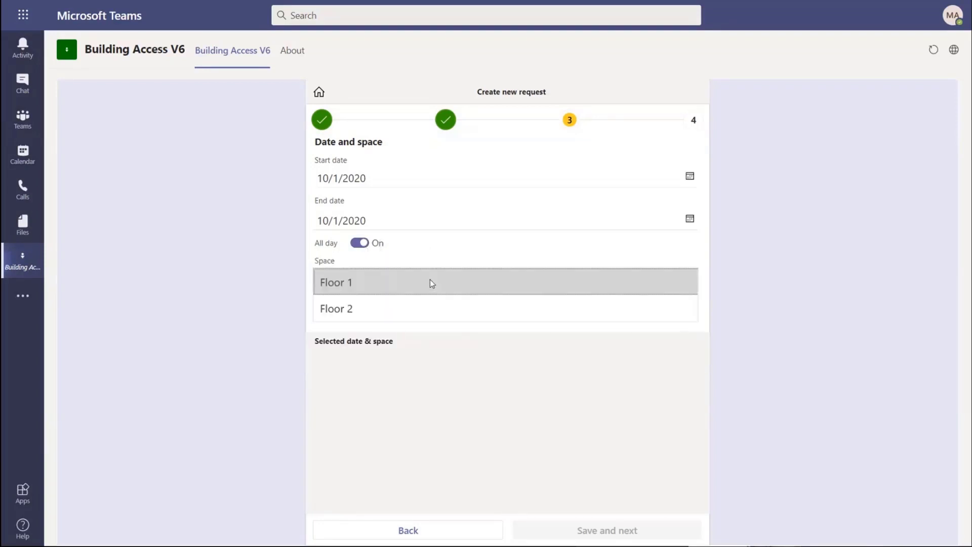
left_click(358, 280)
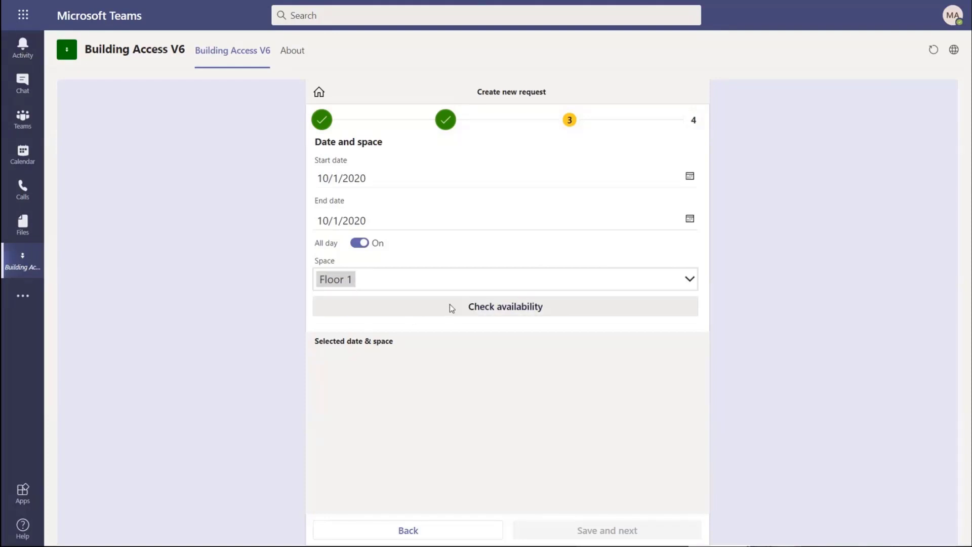
left_click(497, 313)
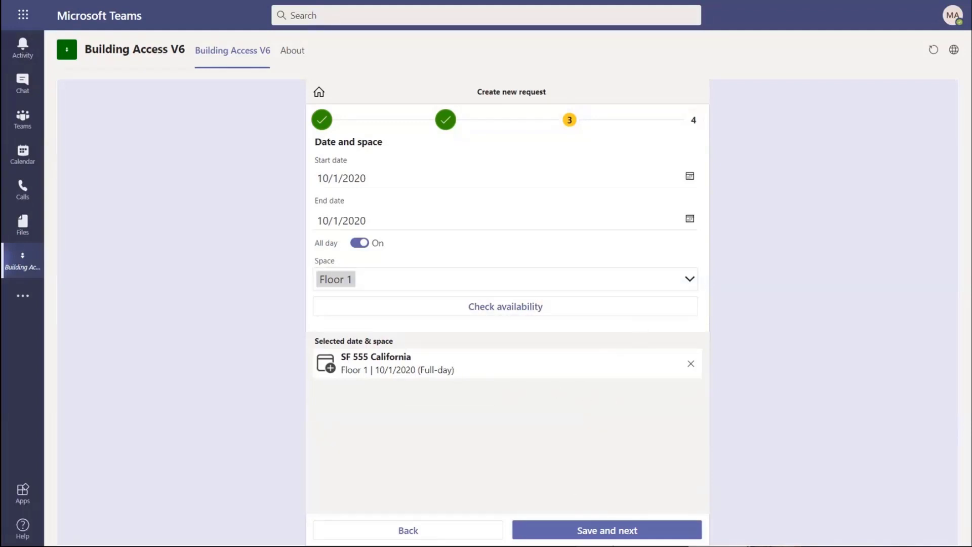
left_click(610, 531)
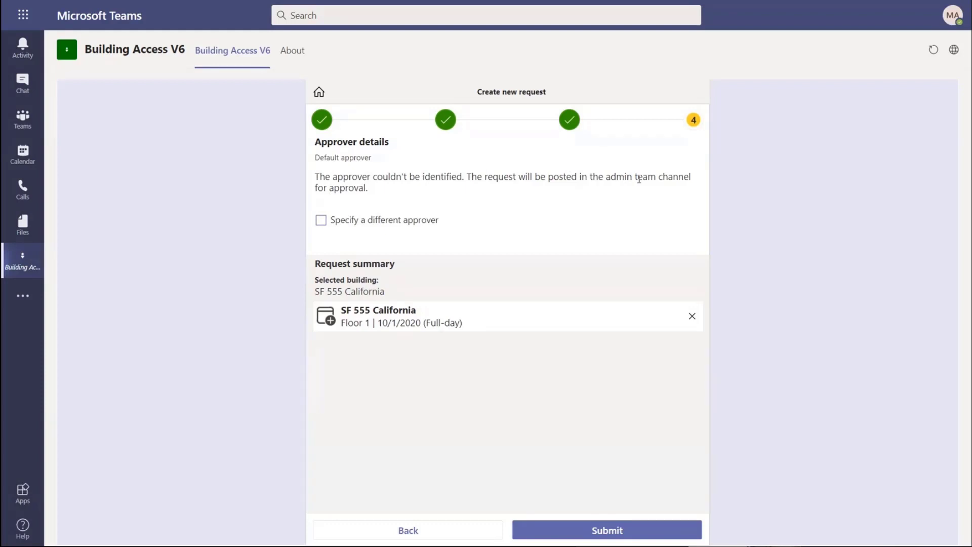
- Try the option for a different approver, restore the default approver, submit the access request, and dismiss the confirmation
left_click(321, 221)
left_click(321, 223)
left_click(643, 535)
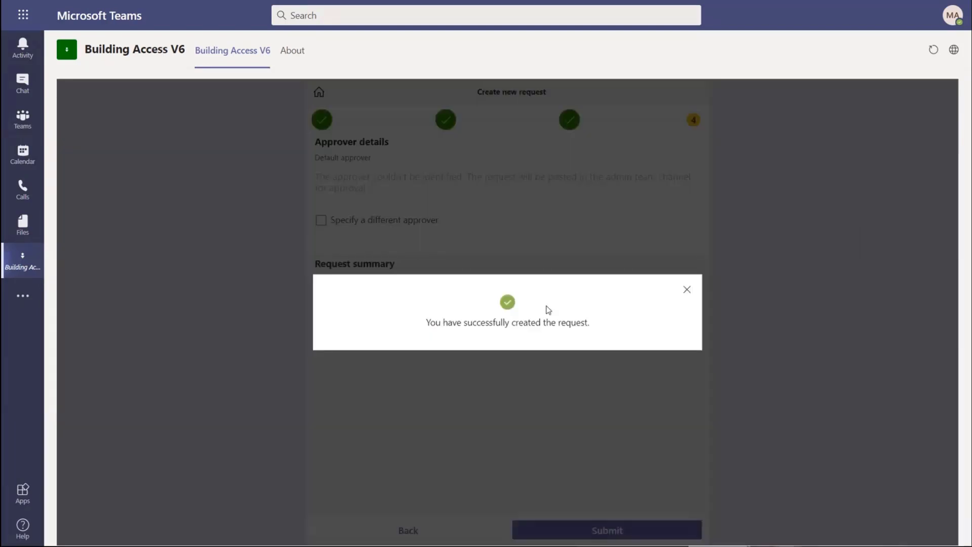
left_click(687, 289)
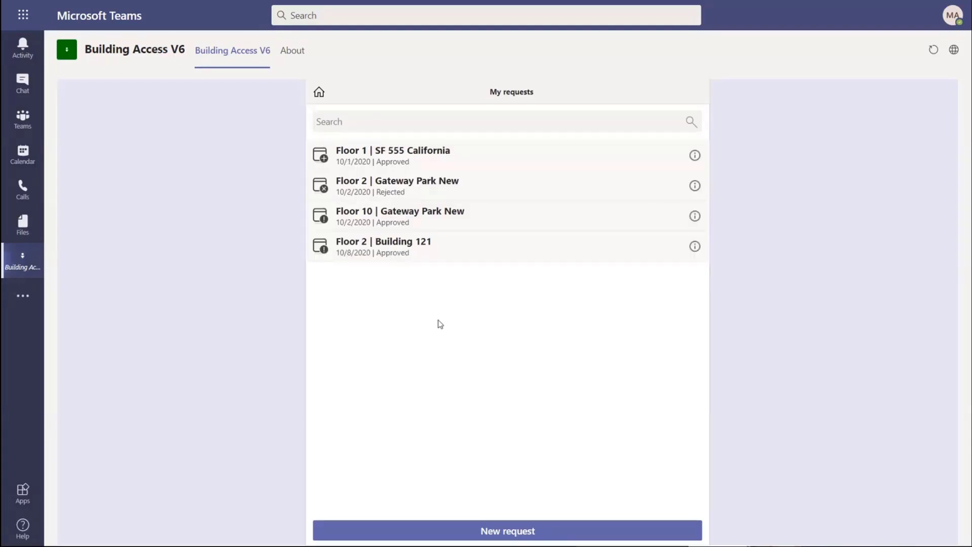
- Review the details of the Floor 1 SF 555 California request in the personal request list, and return to the home page
left_click(319, 91)
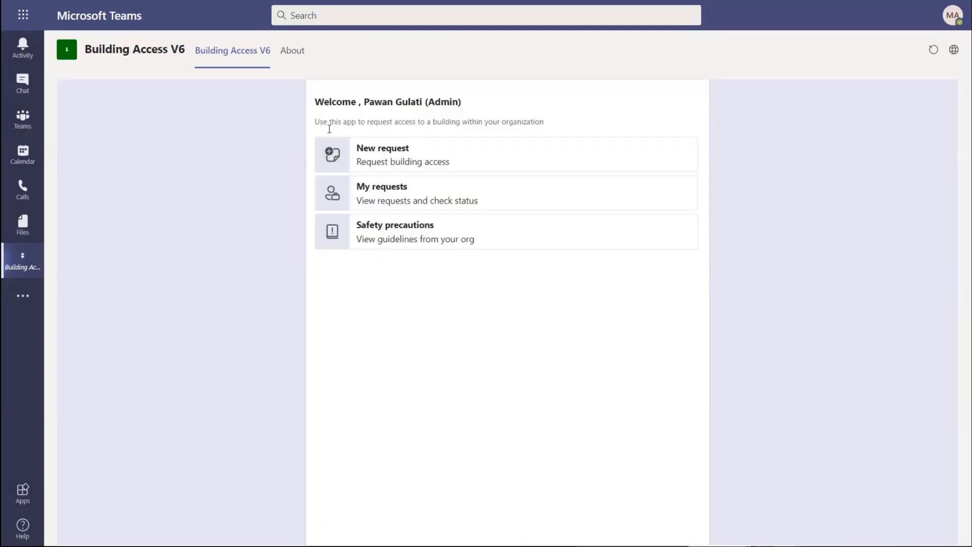
left_click(386, 248)
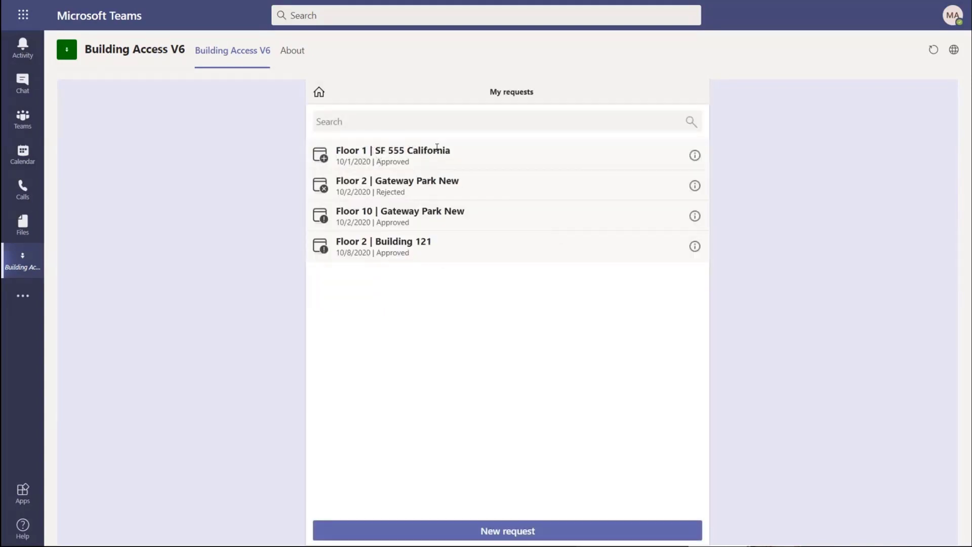
left_click(401, 161)
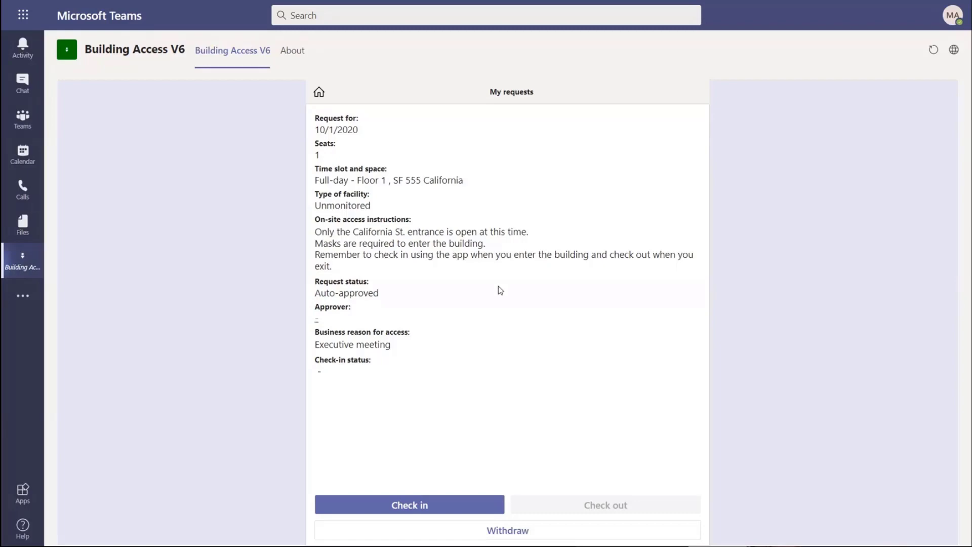
left_click(319, 92)
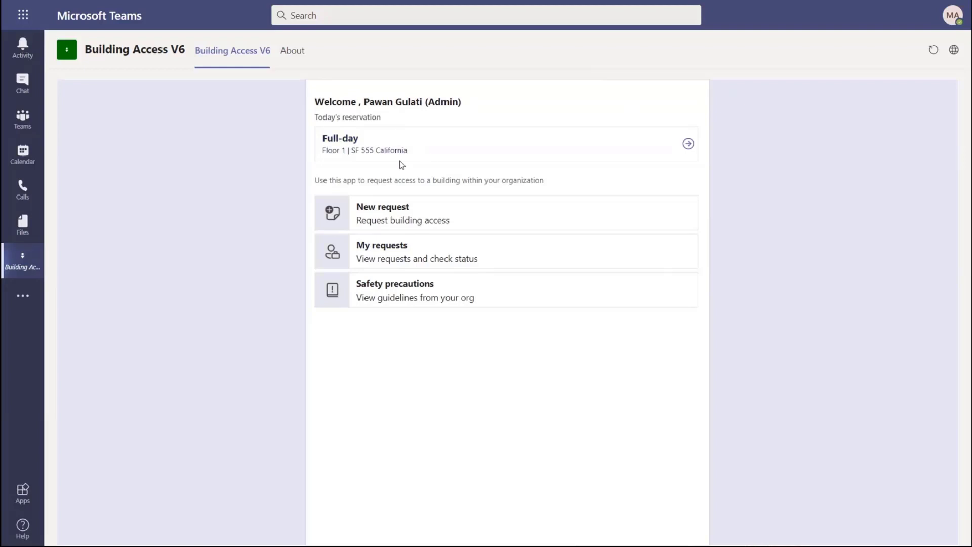
- Try to check in to today's SF 555 California reservation with Yes for all three eligibility questions, and return to the home page
left_click(688, 144)
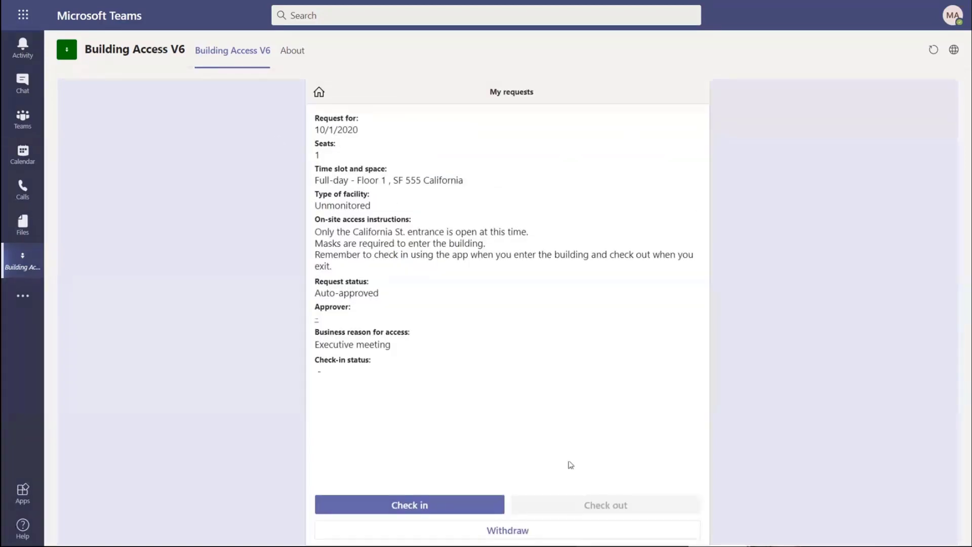
left_click(476, 511)
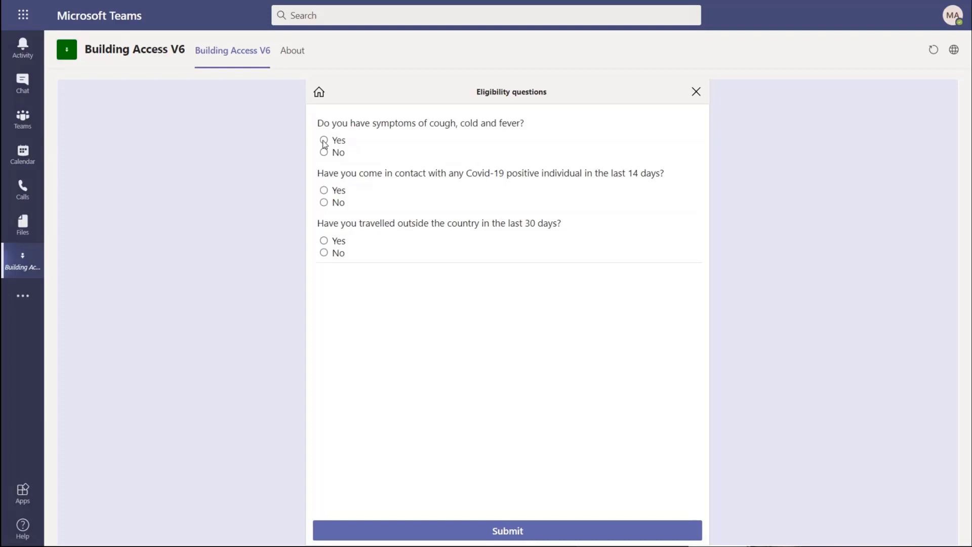
left_click(324, 140)
left_click(324, 191)
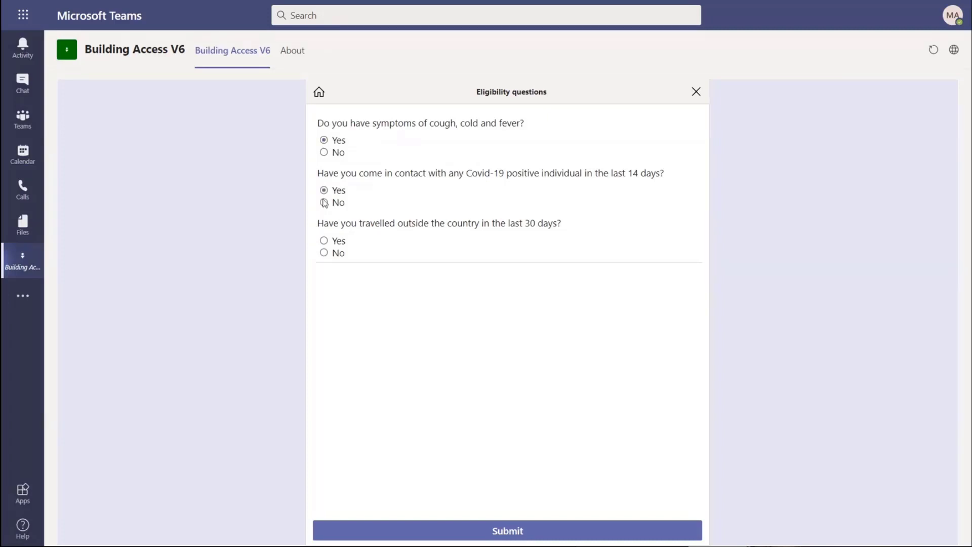
left_click(324, 241)
left_click(588, 527)
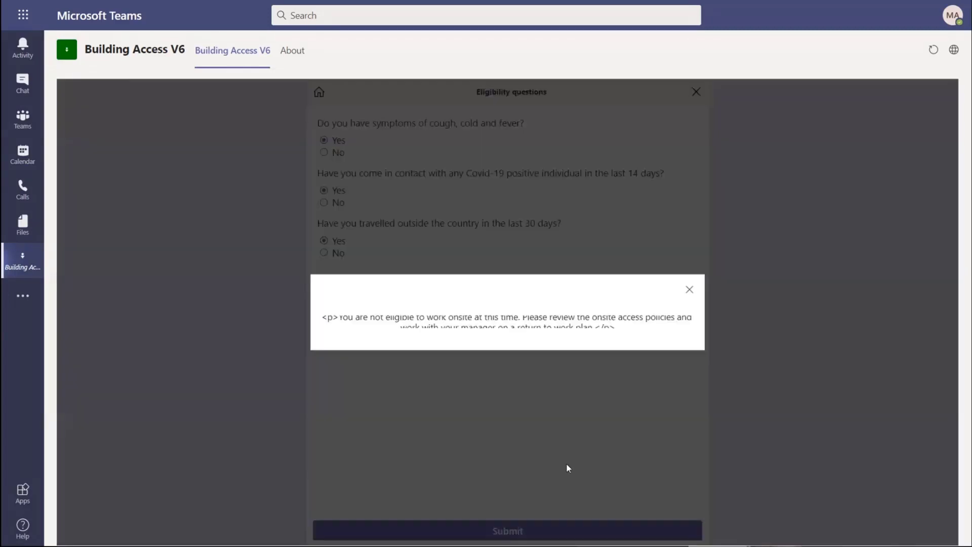
left_click(690, 290)
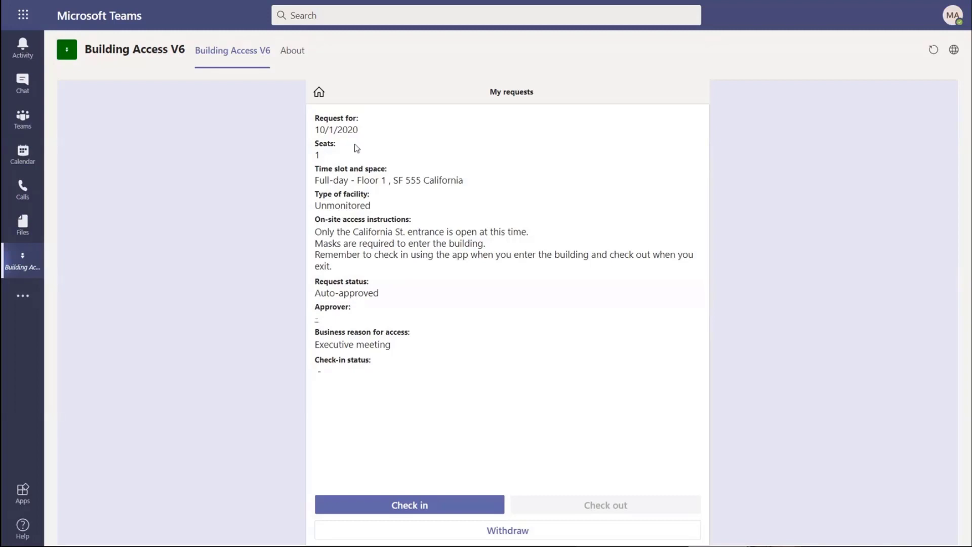
left_click(320, 93)
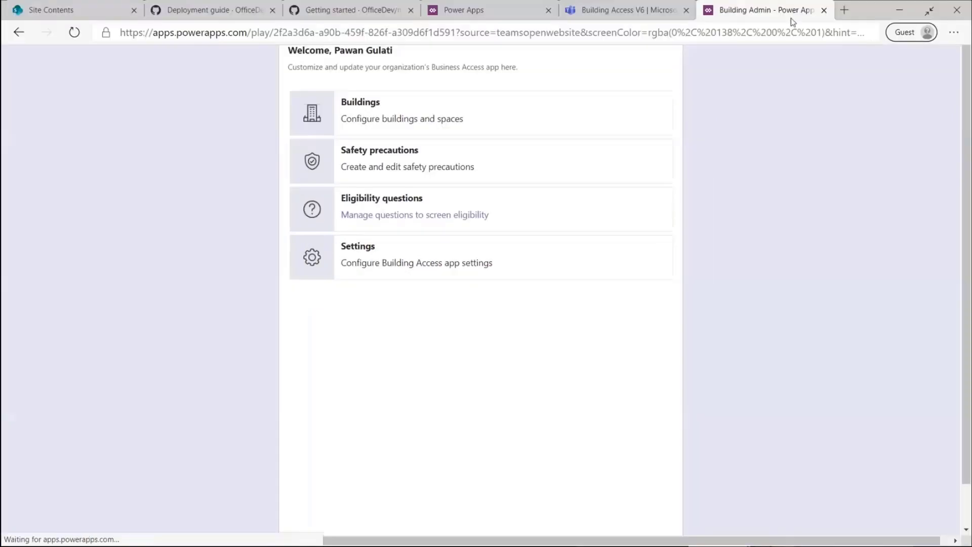
- Show the Building Admin app full screen, search the buildings for "sf", and open SF 555 California for editing
key("F11")
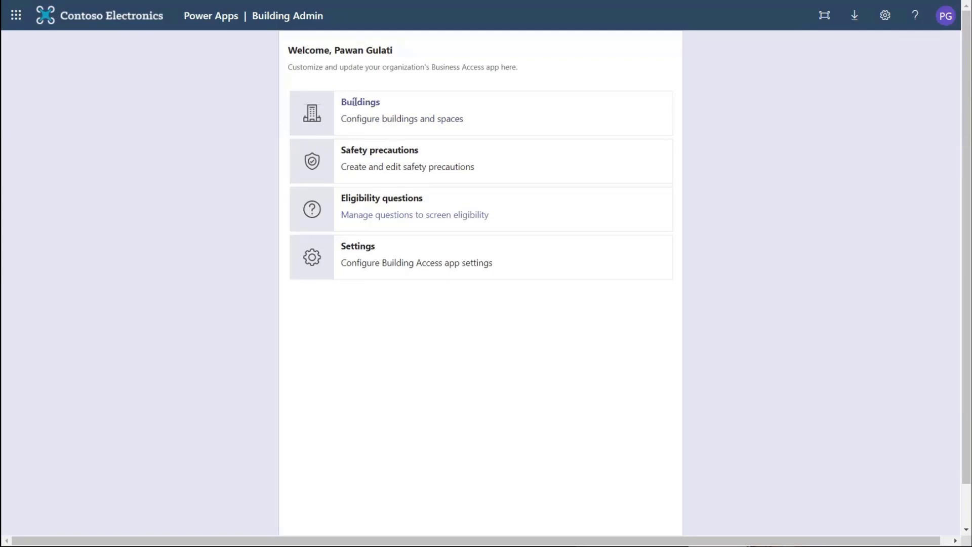
left_click(357, 103)
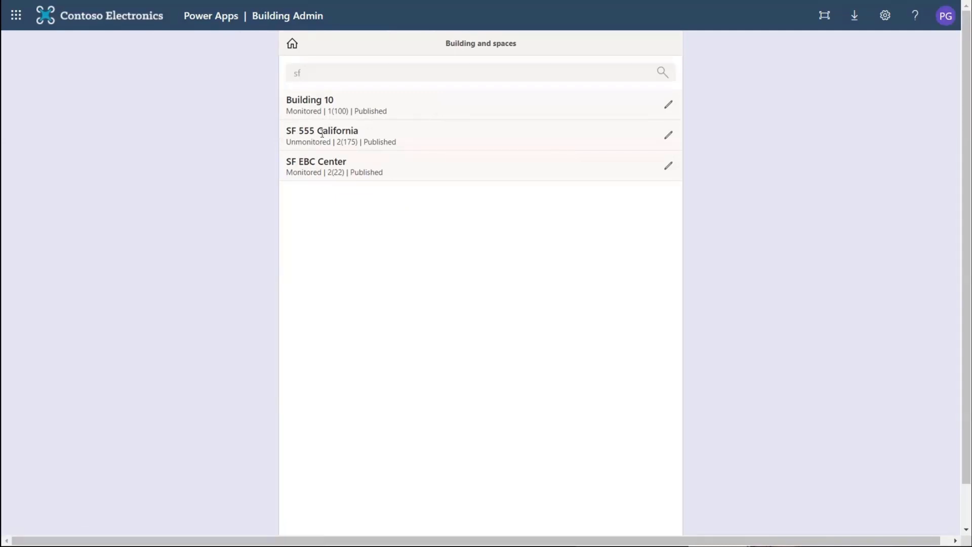
double_click(323, 74)
key("BackSpace")
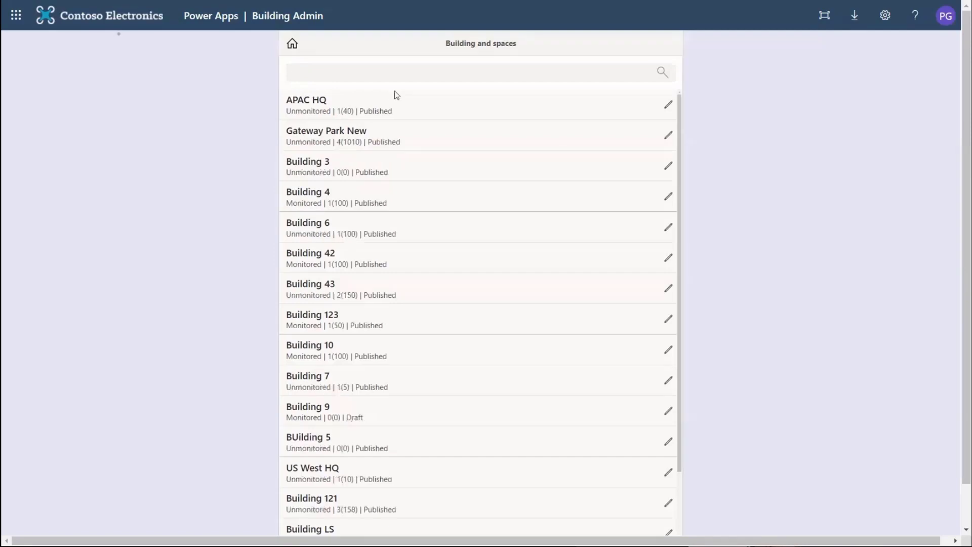
type("sf")
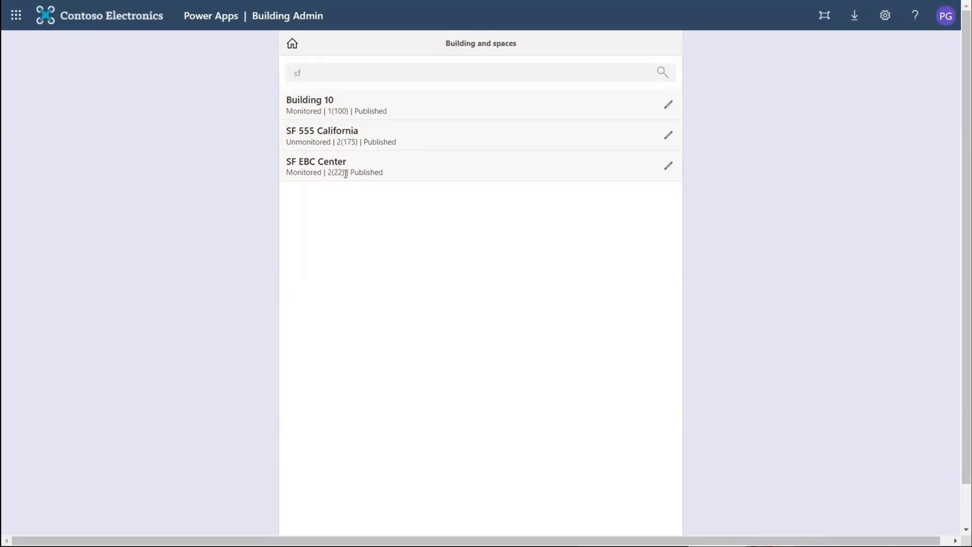
left_click(668, 135)
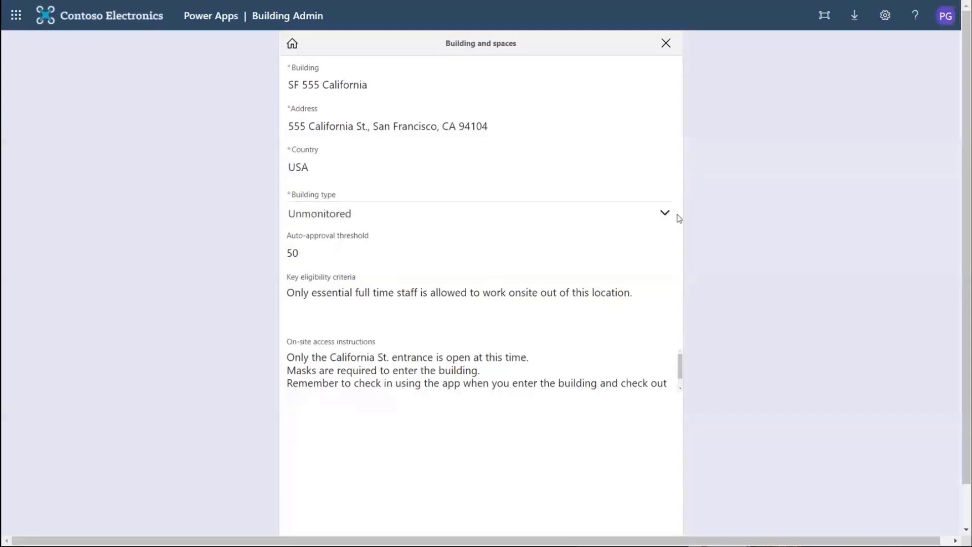
- Review the building type options and auto-approval threshold of SF 555 California, and save the details to reach its spaces
left_click(668, 214)
left_click(787, 194)
left_click_drag(317, 253, 278, 257)
left_click(332, 256)
scroll(427, 275, "down", 2)
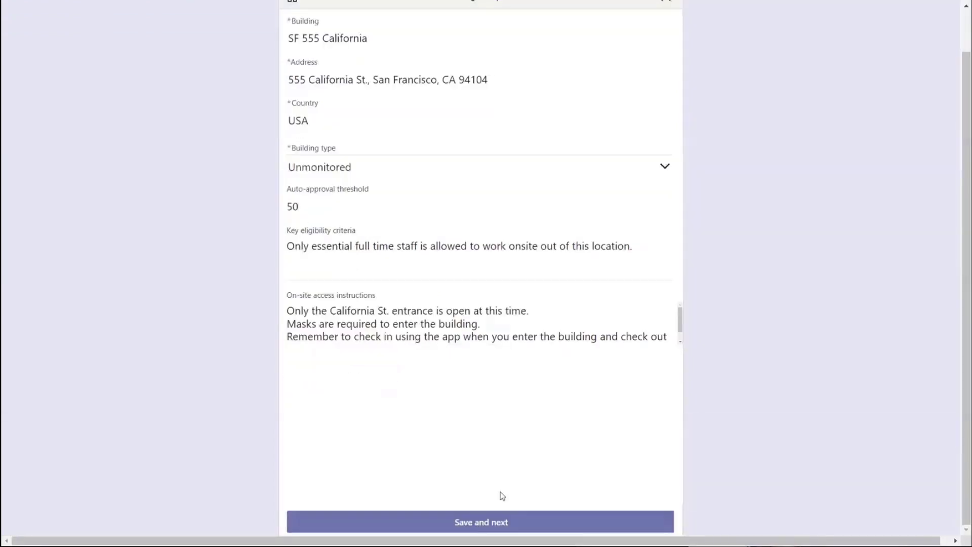
left_click(517, 529)
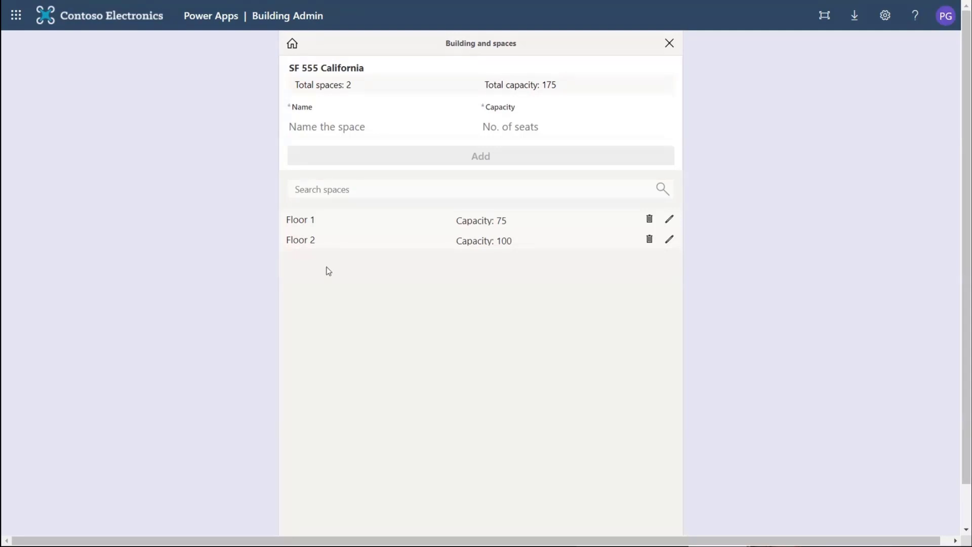
- Rename the space Floor 1 of SF 555 California as Zone 1 and save it
left_click(670, 219)
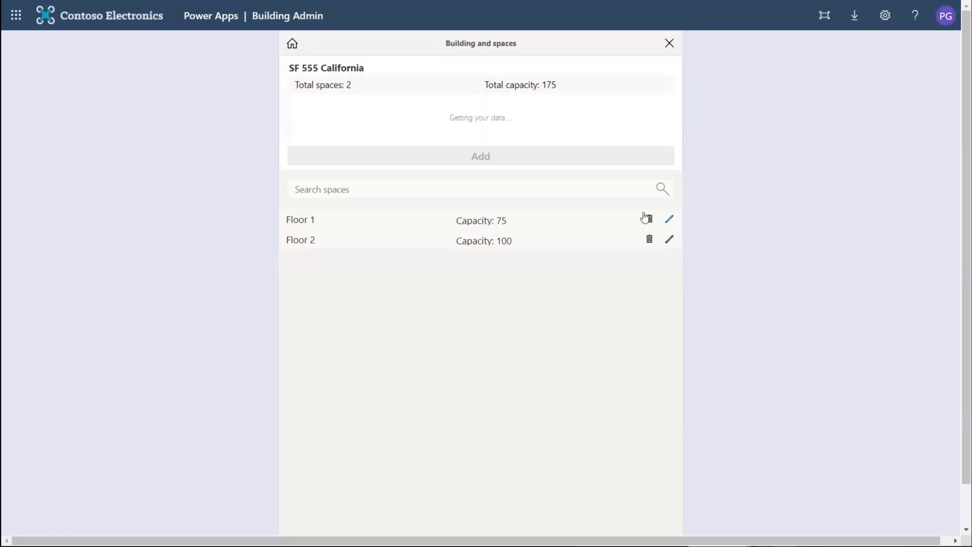
left_click_drag(316, 87, 260, 90)
type("Ope1")
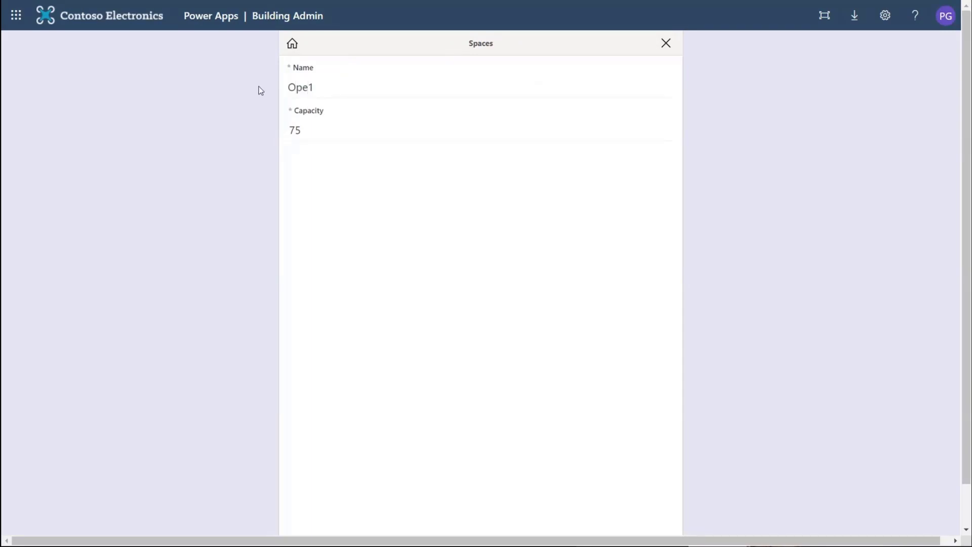
key("shift+Home")
type("Zone")
scroll(691, 402, "down", 1)
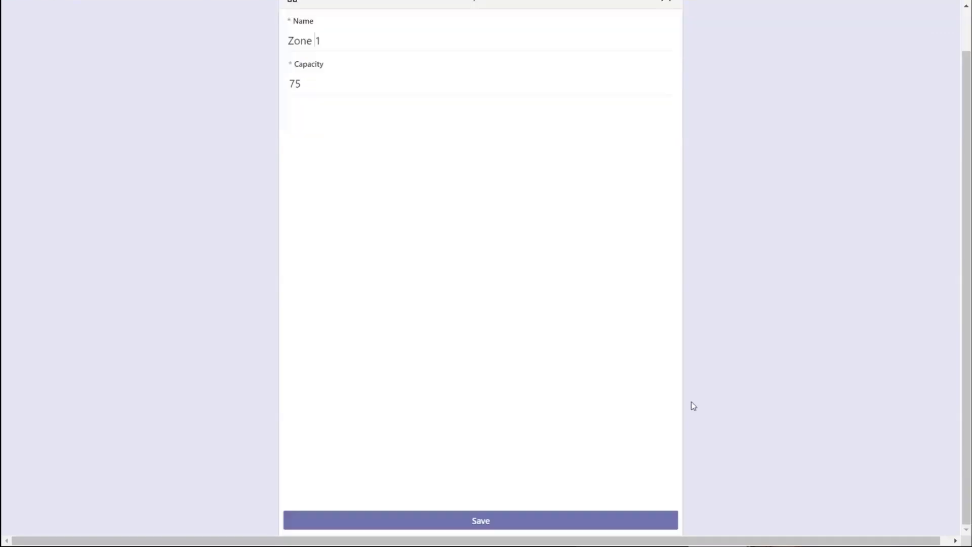
left_click(591, 521)
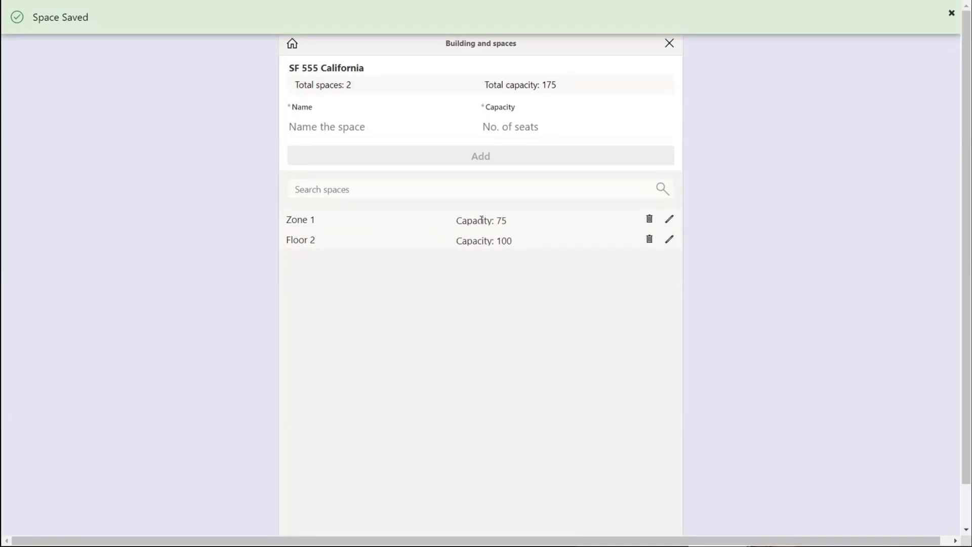
- Try auto-approval thresholds of 100 and 0 for SF 555 California, and close the building without saving
left_click_drag(507, 221, 445, 228)
left_click(669, 44)
double_click(315, 254)
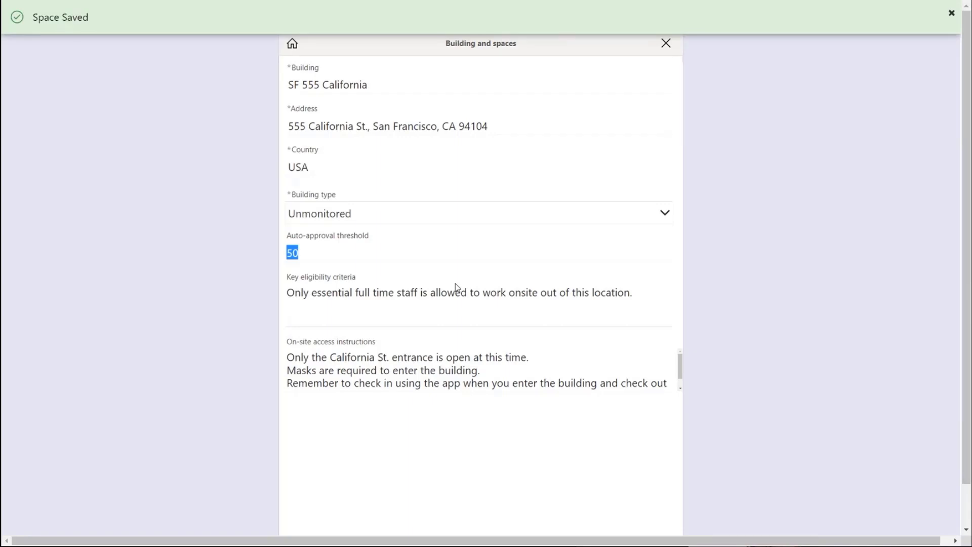
type("100")
key("BackSpace")
key("BackSpace")
key("BackSpace")
type("0")
left_click(667, 45)
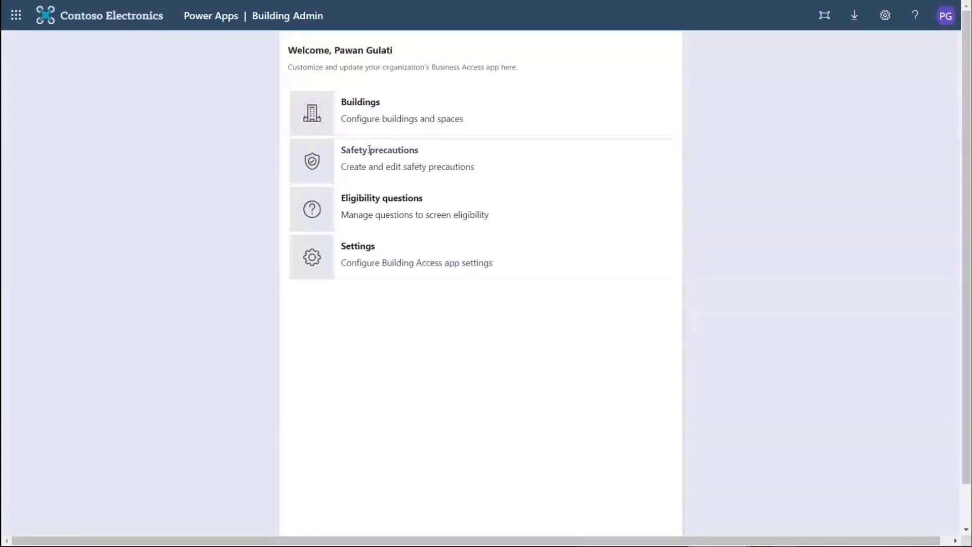
- Review the lists of safety precautions and eligibility questions, and return to the admin home page
left_click(371, 151)
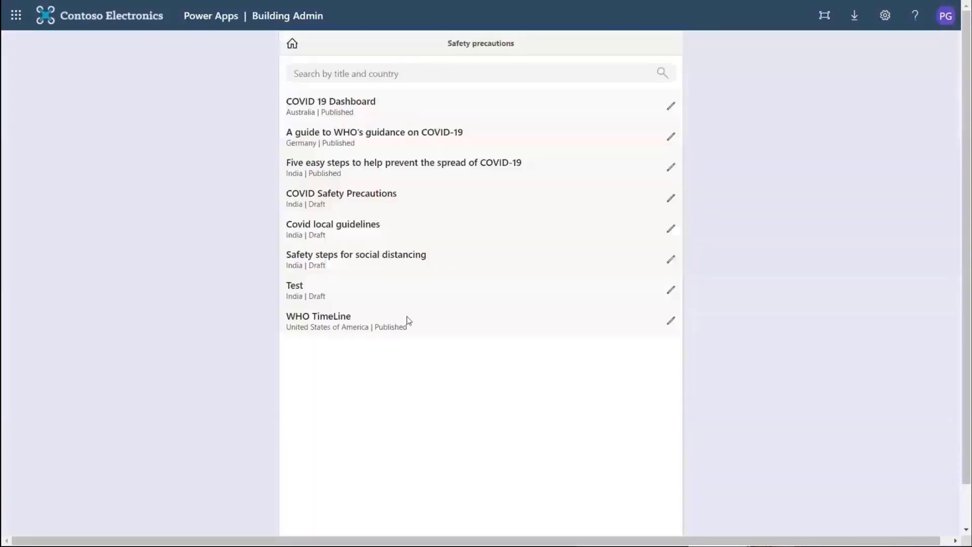
left_click(292, 45)
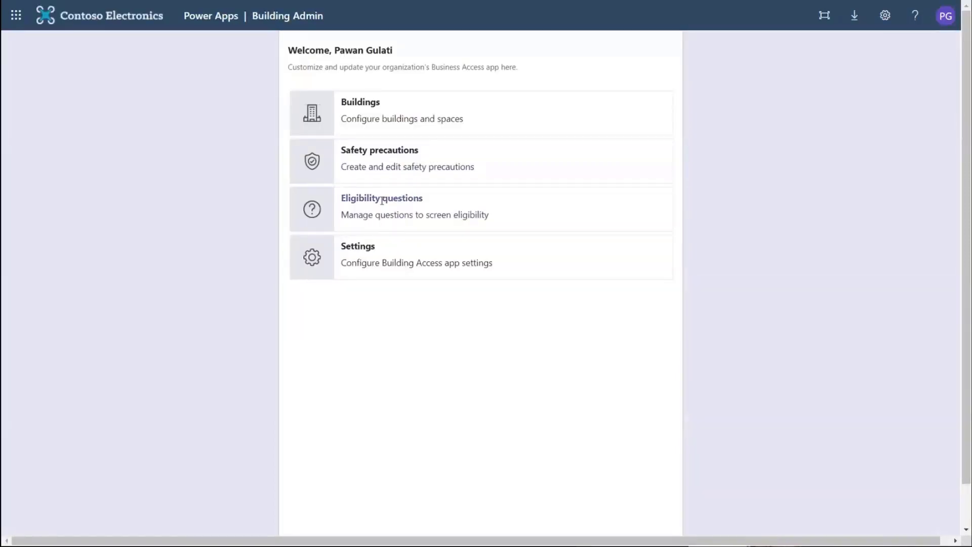
left_click(382, 199)
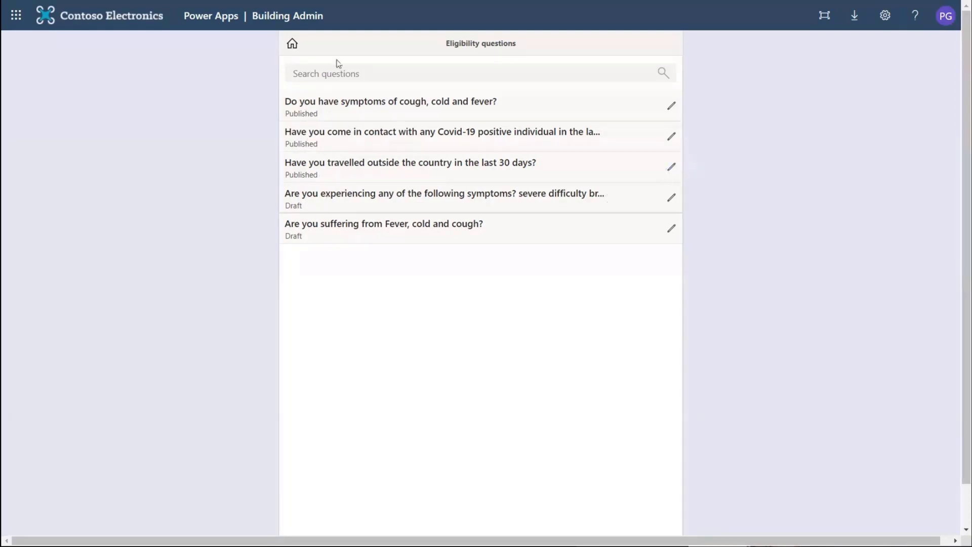
left_click(291, 45)
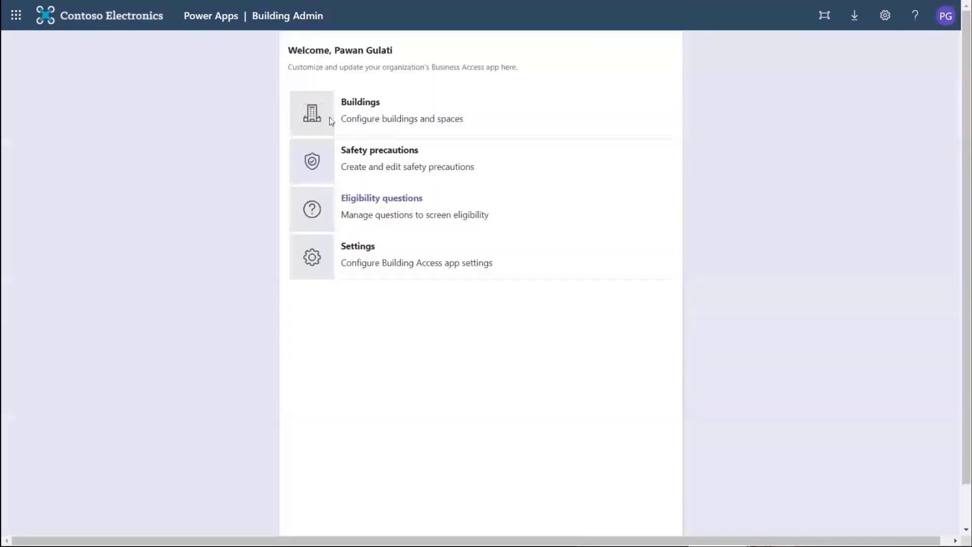
- In the app settings, turn off the safety precautions feature, eligibility confirmation prior to access requests, and alternate approver selection
left_click(354, 253)
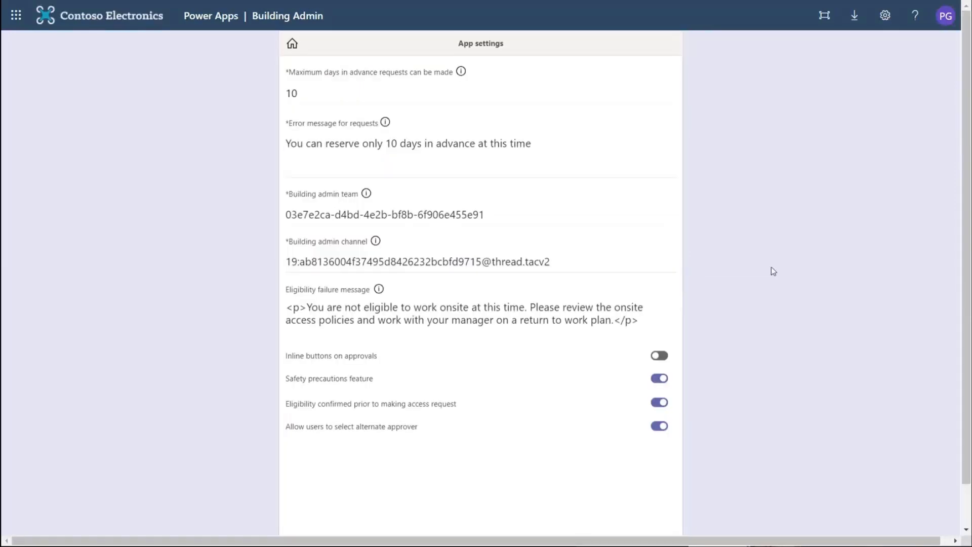
left_click_drag(300, 93, 276, 97)
left_click(659, 381)
left_click(664, 403)
left_click(660, 426)
scroll(717, 422, "down", 1)
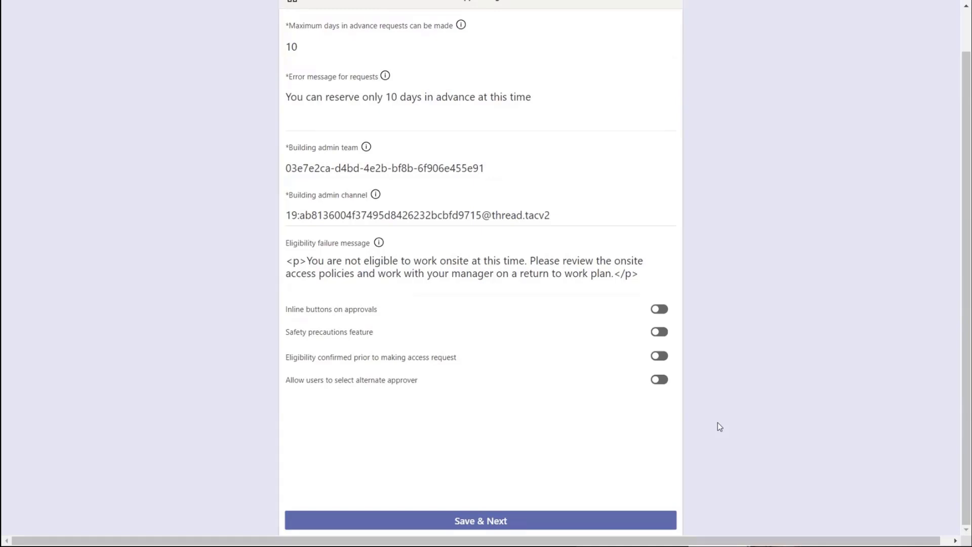
- Save the app settings and continue to the time slot configuration
left_click(567, 520)
scroll(621, 330, "up", 1)
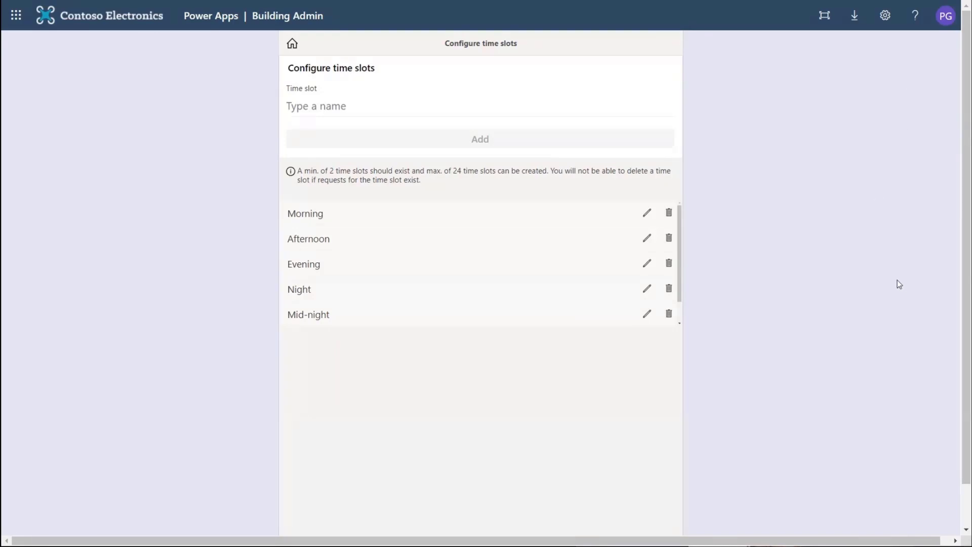
- Switch to Microsoft Teams, open the Building Security app in the Building Security team's General channel, and grant it permission to use SharePoint
key("F11")
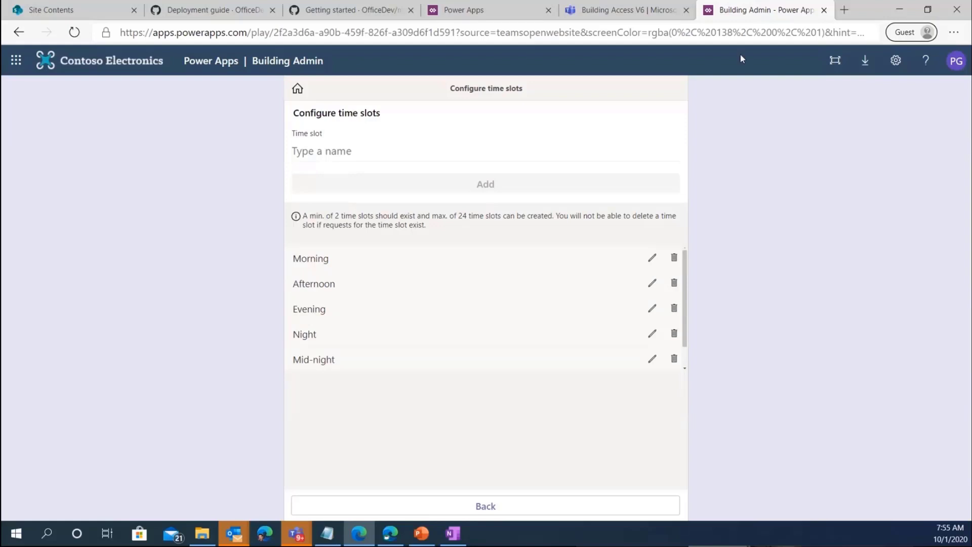
left_click(475, 10)
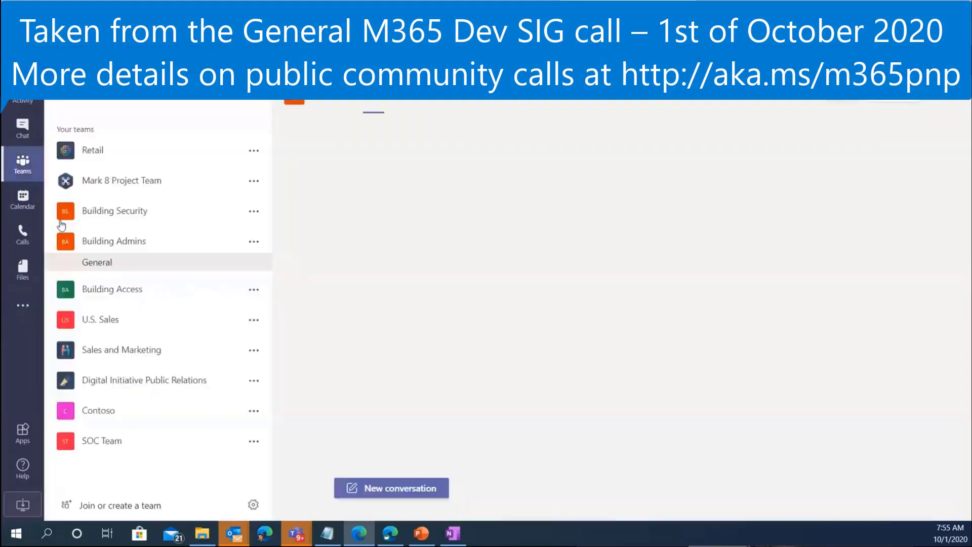
left_click(152, 213)
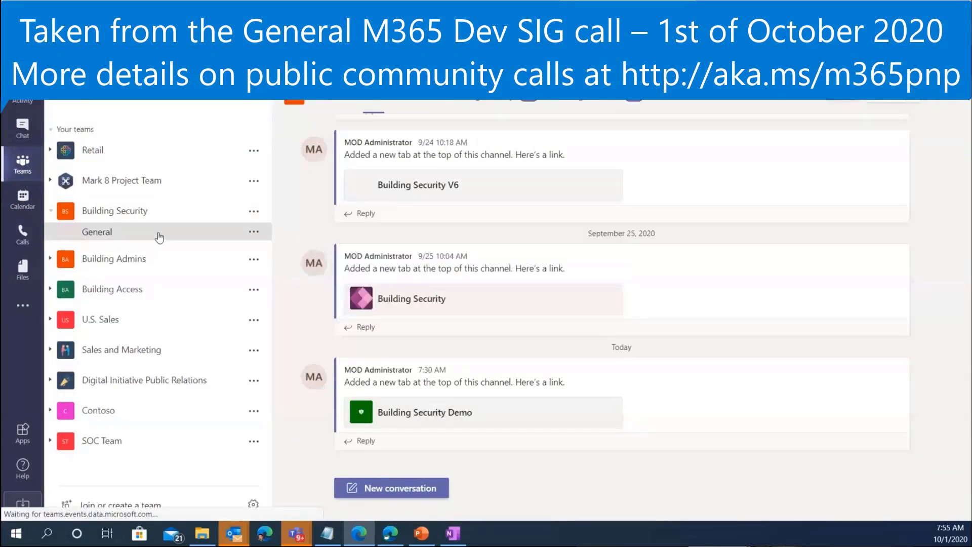
left_click(481, 103)
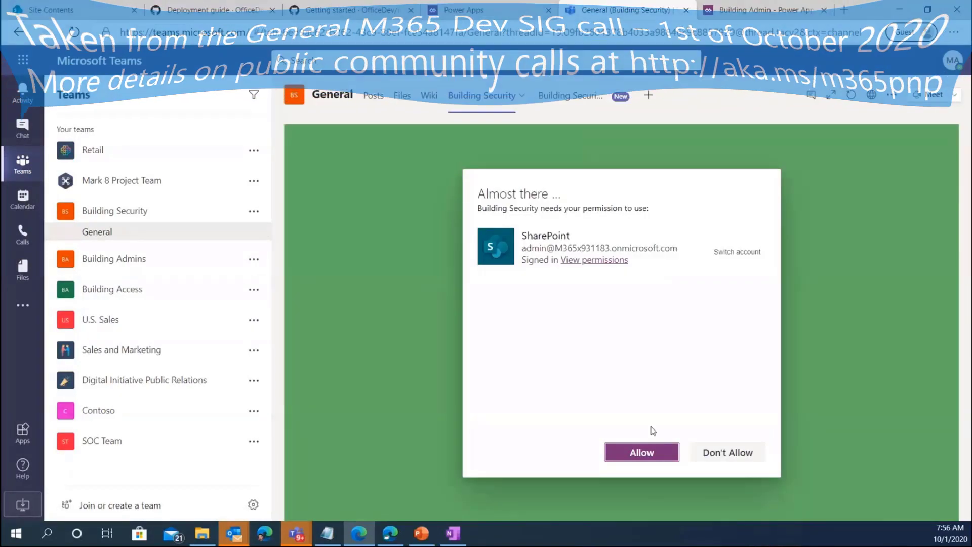
left_click(657, 449)
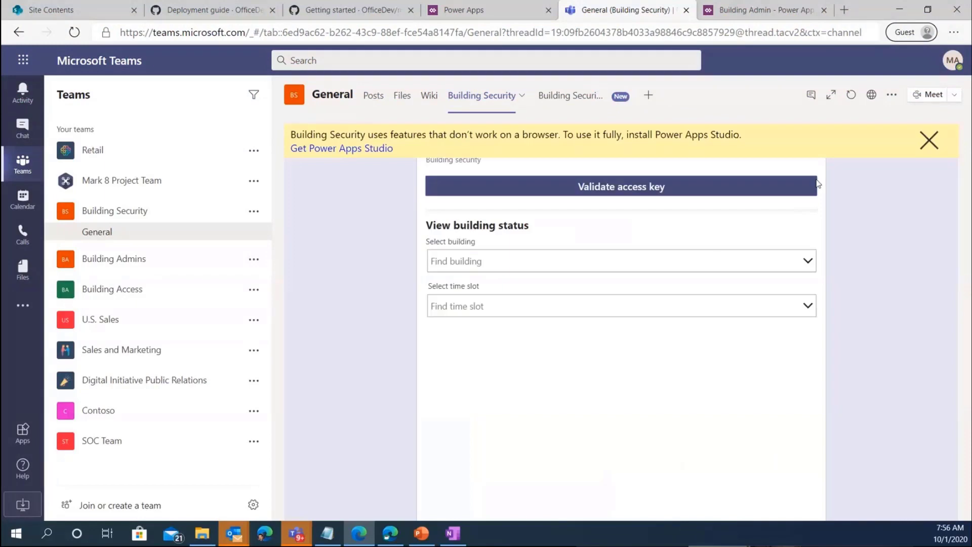